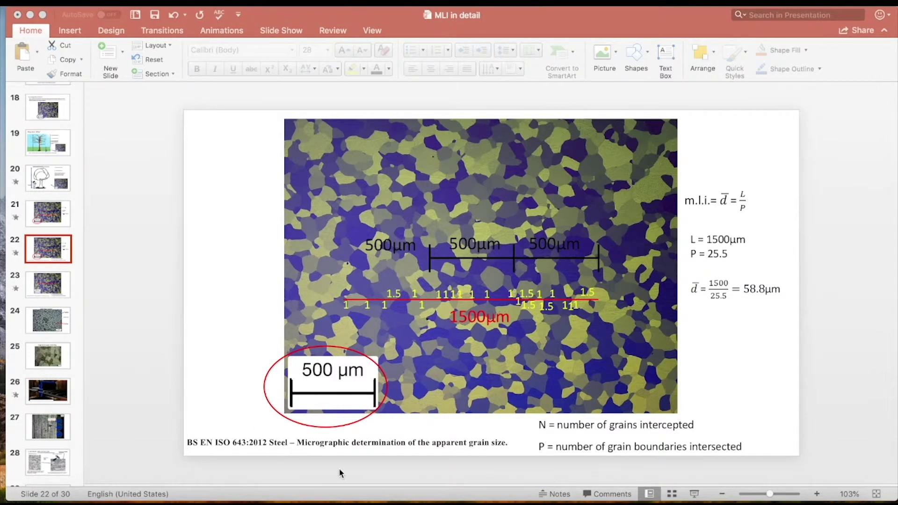
# On slide 23, delete the blue line from the 500 µm scale bar, leaving only the black bracket.
pyautogui.click(51, 286)
pyautogui.click(51, 286)
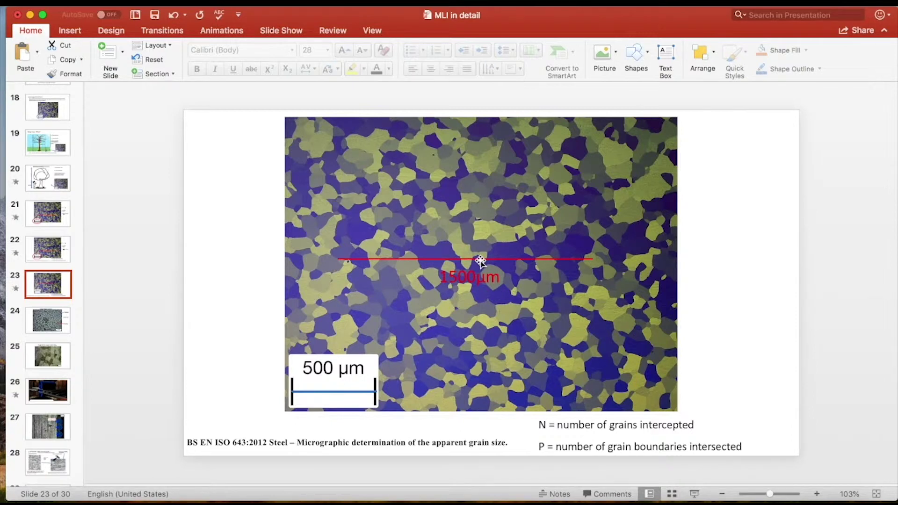
pyautogui.scroll(5, 235, 346)
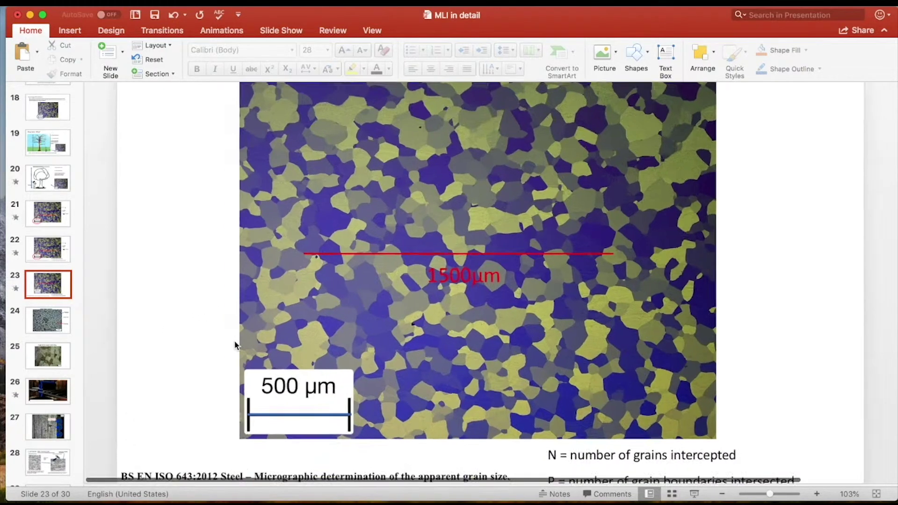
pyautogui.scroll(3, 235, 343)
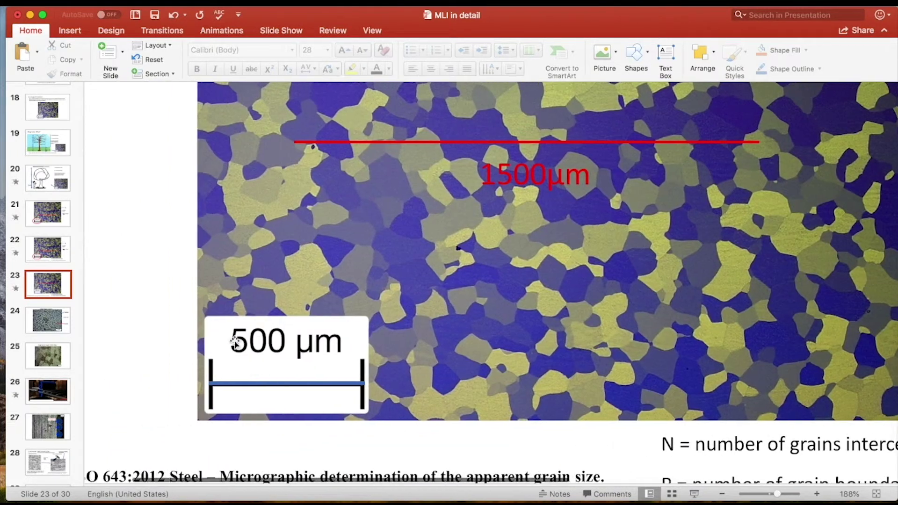
pyautogui.scroll(-3, 234, 341)
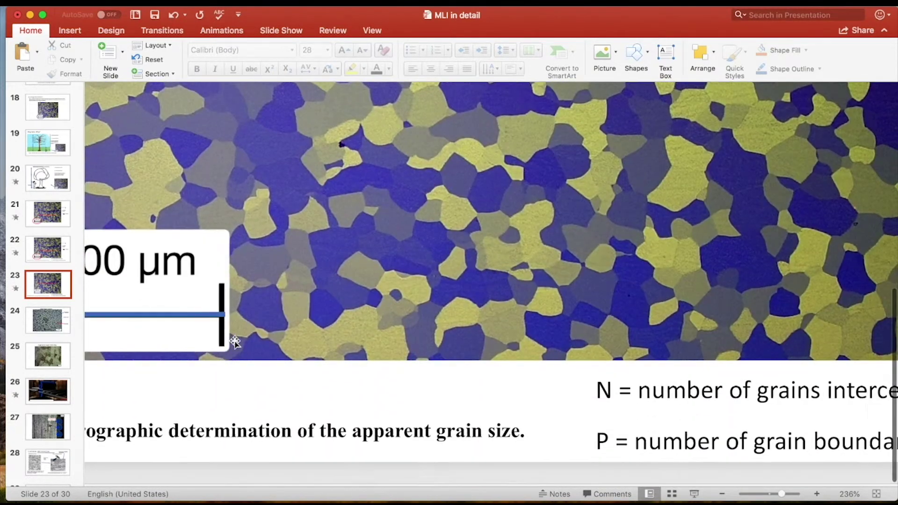
pyautogui.hscroll(-5, 235, 343)
pyautogui.moveTo(322, 317); pyautogui.dragTo(499, 201)
pyautogui.press('Delete')
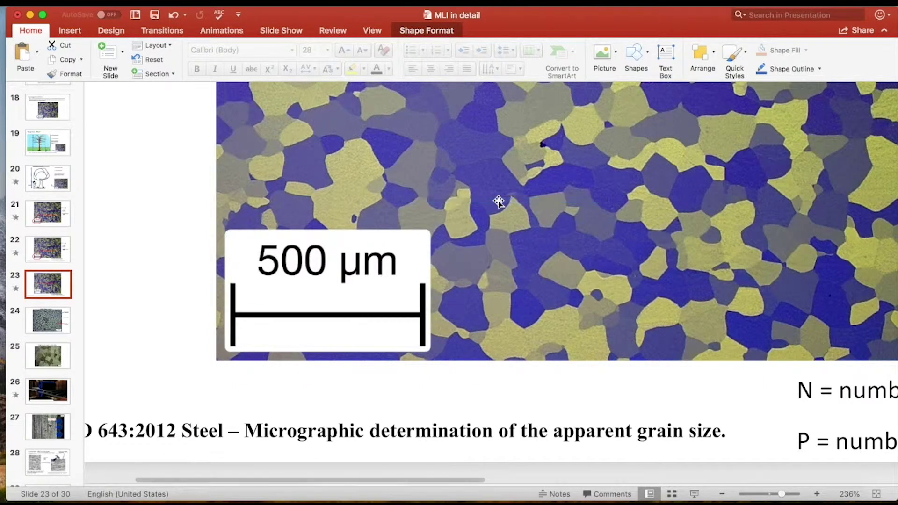
# Draw a straight line along the 500 µm scale bar and set its width to 2 pt.
pyautogui.click(643, 64)
pyautogui.click(653, 93)
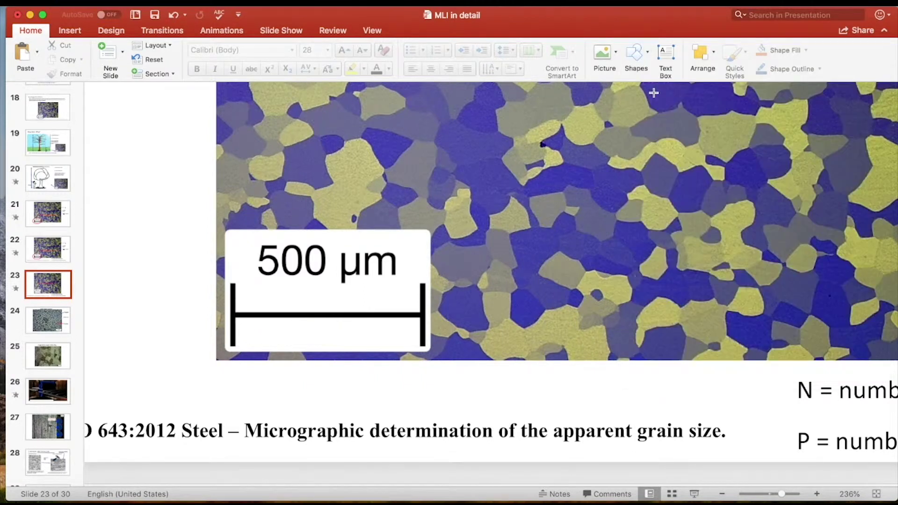
pyautogui.moveTo(233, 315); pyautogui.dragTo(425, 316)
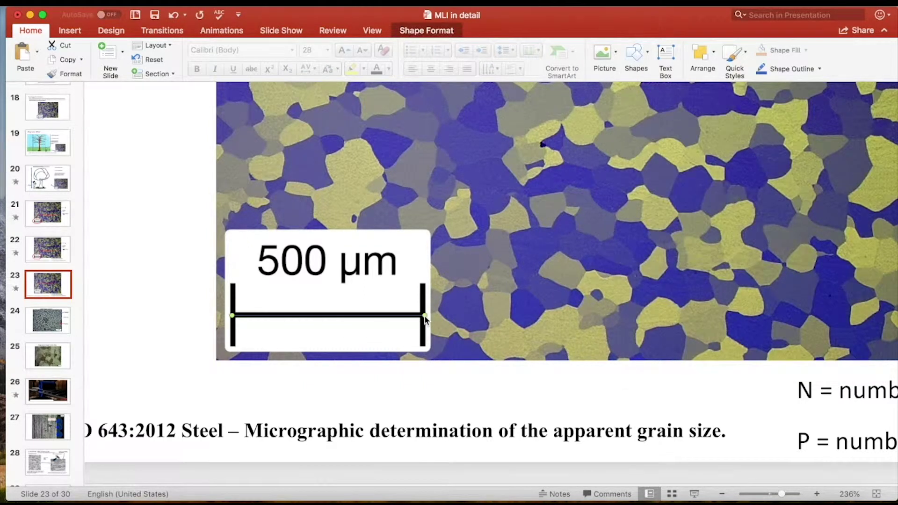
pyautogui.doubleClick(412, 319)
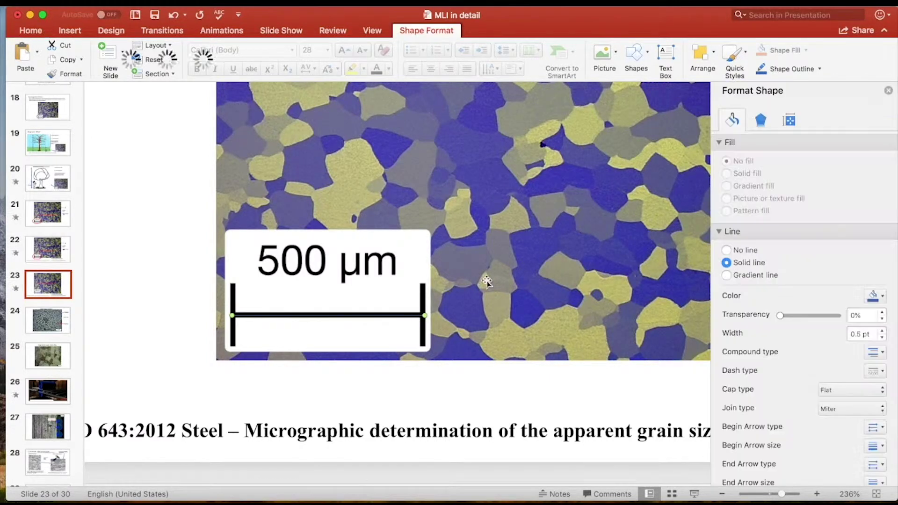
pyautogui.click(884, 334)
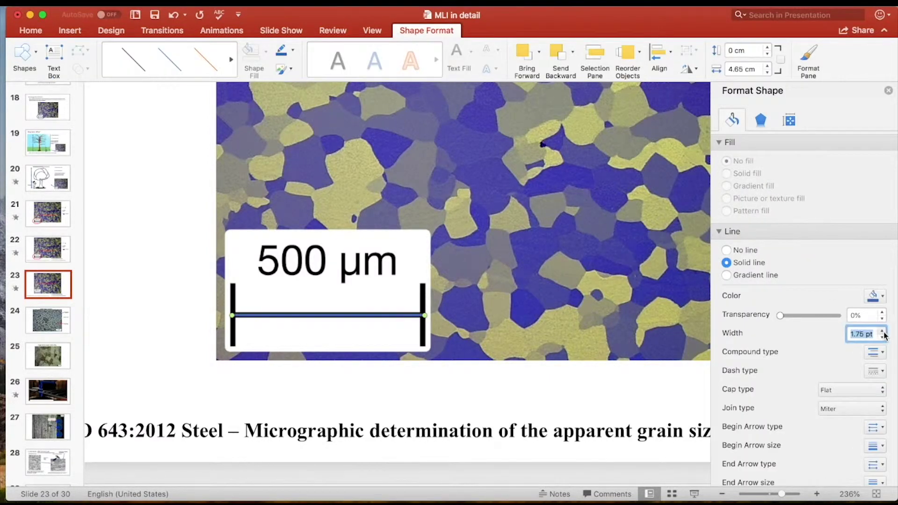
pyautogui.write('2')
pyautogui.press('Return')
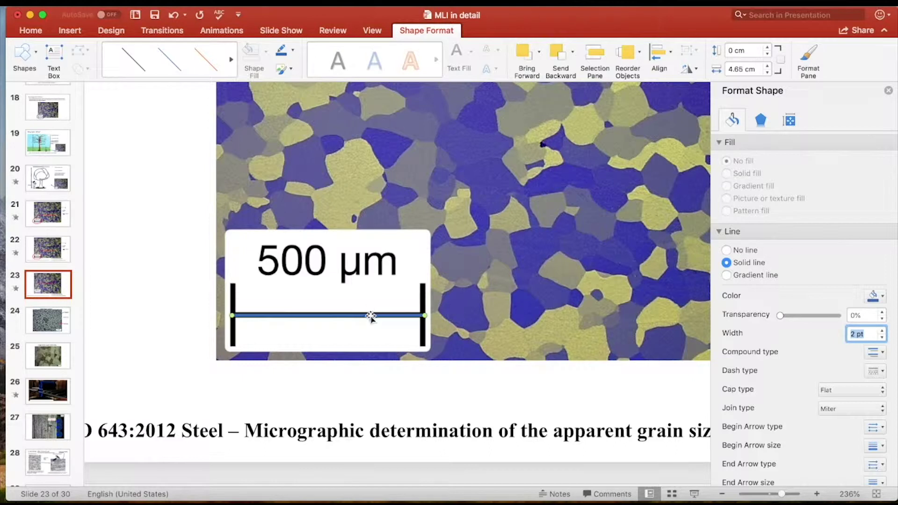
# Align the new line over the scale bar's black bracket.
pyautogui.moveTo(371, 315); pyautogui.dragTo(370, 314)
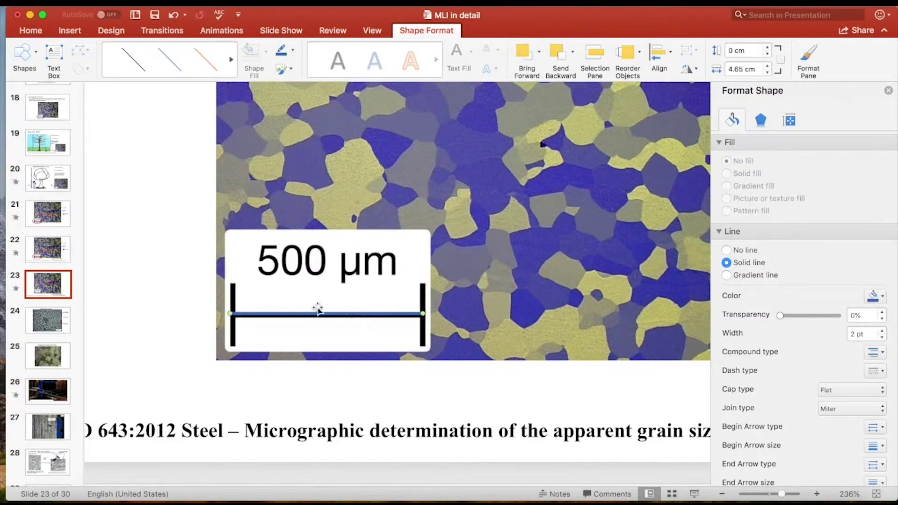
pyautogui.scroll(3, 317, 306)
pyautogui.scroll(3, 311, 307)
pyautogui.scroll(2, 318, 309)
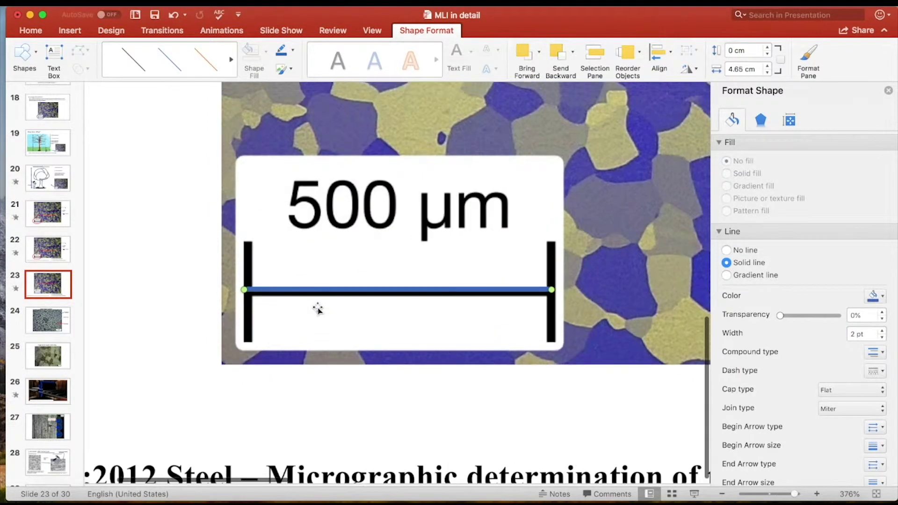
pyautogui.moveTo(335, 295); pyautogui.dragTo(336, 300)
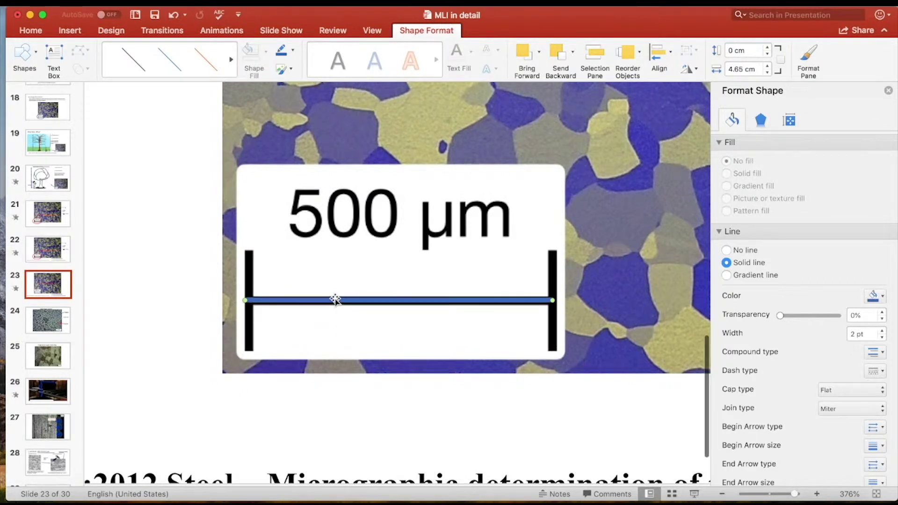
pyautogui.click(789, 121)
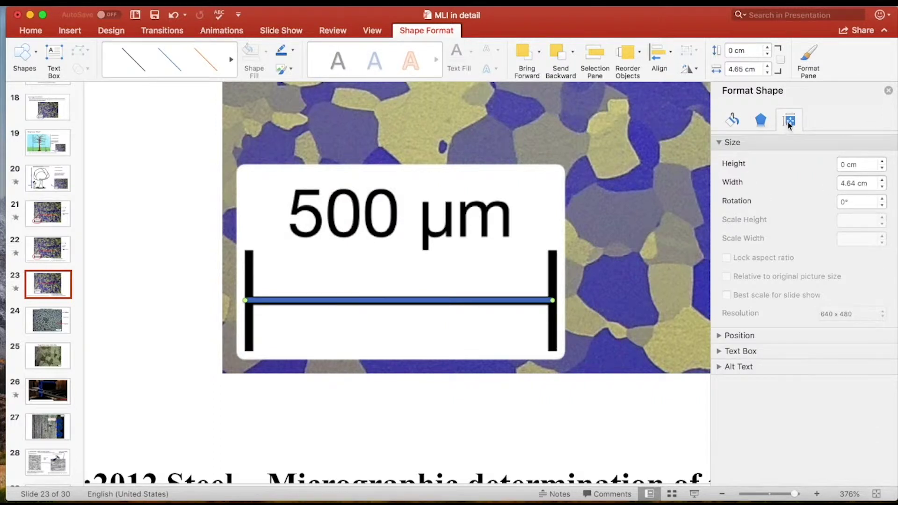
# Set the scale-bar line width to 4.7 cm and colour it yellow from Standard Colors.
pyautogui.click(883, 180)
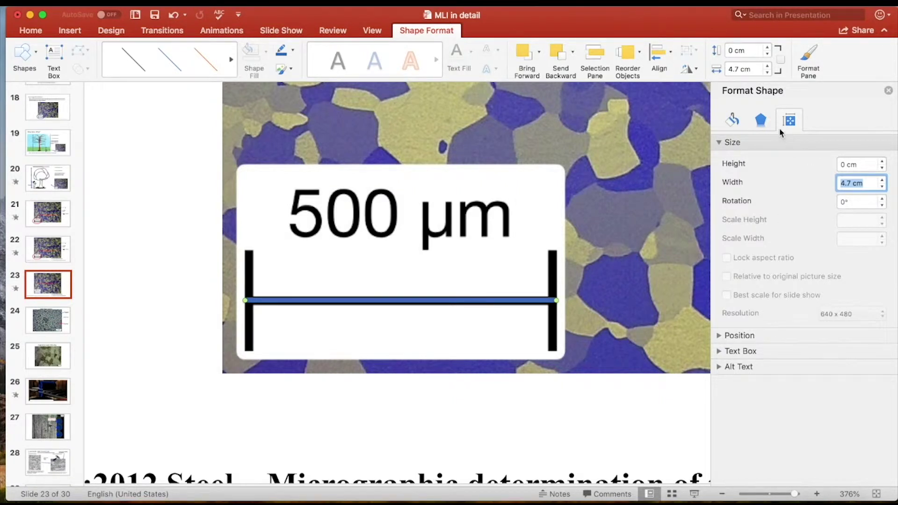
pyautogui.click(763, 120)
pyautogui.click(734, 119)
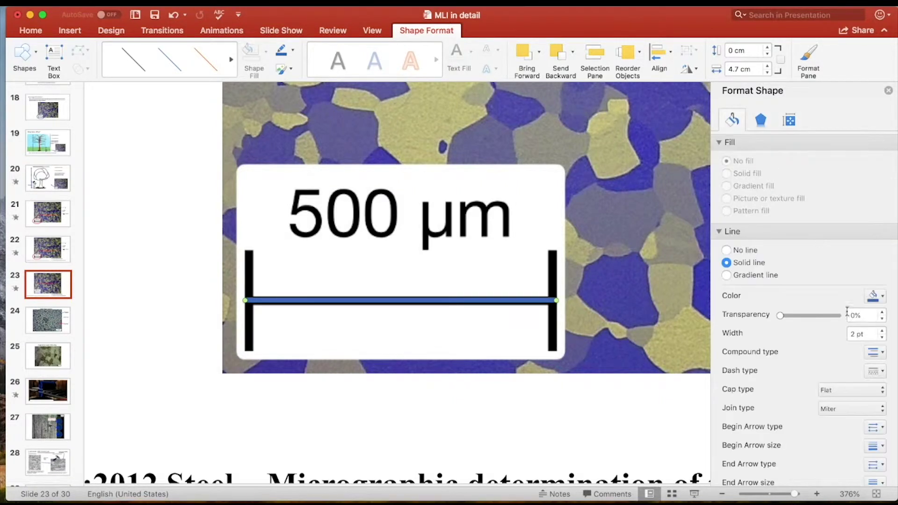
pyautogui.click(877, 302)
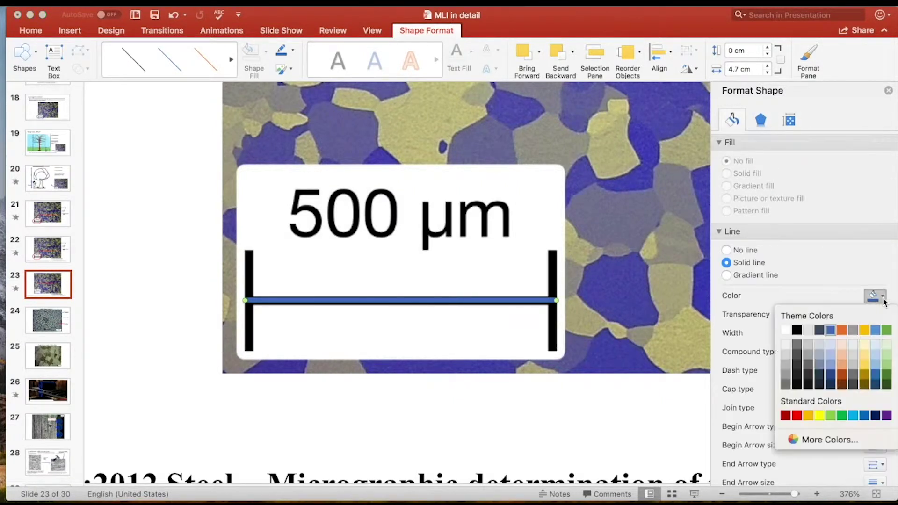
pyautogui.click(819, 415)
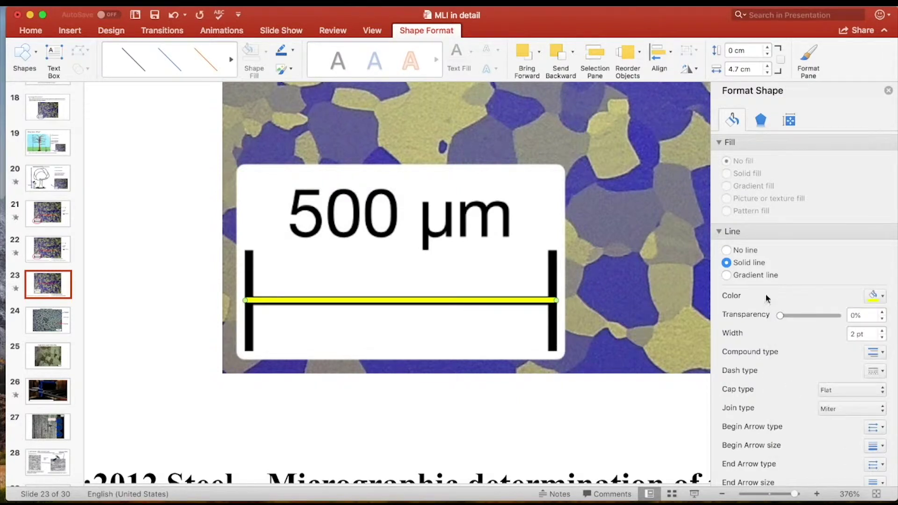
pyautogui.scroll(-1, 628, 213)
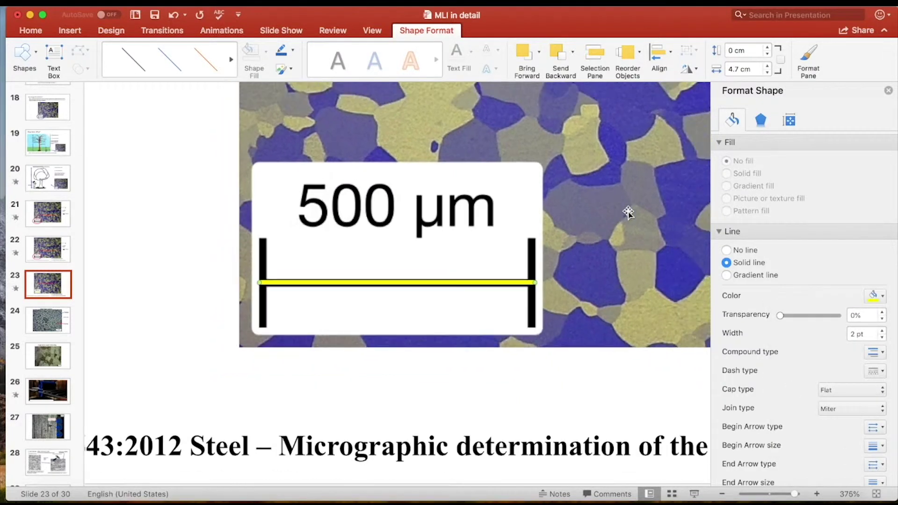
pyautogui.scroll(-2, 628, 213)
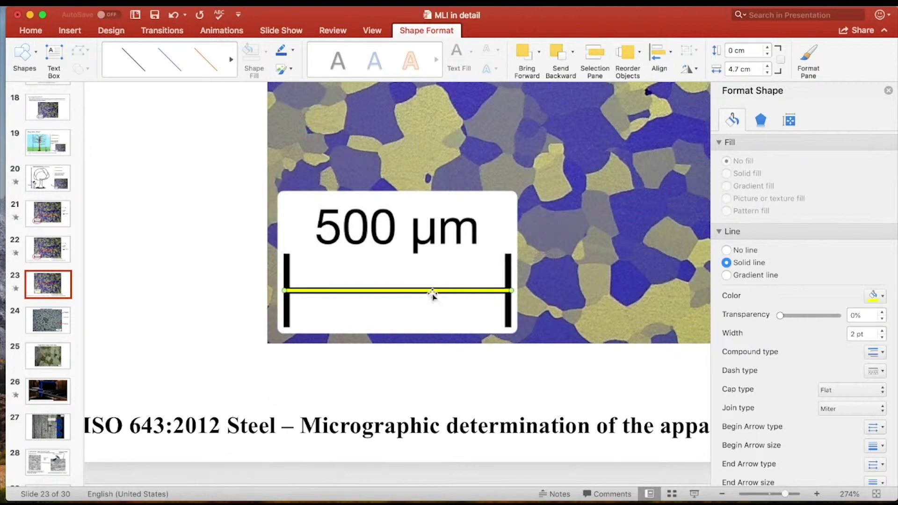
pyautogui.click(798, 122)
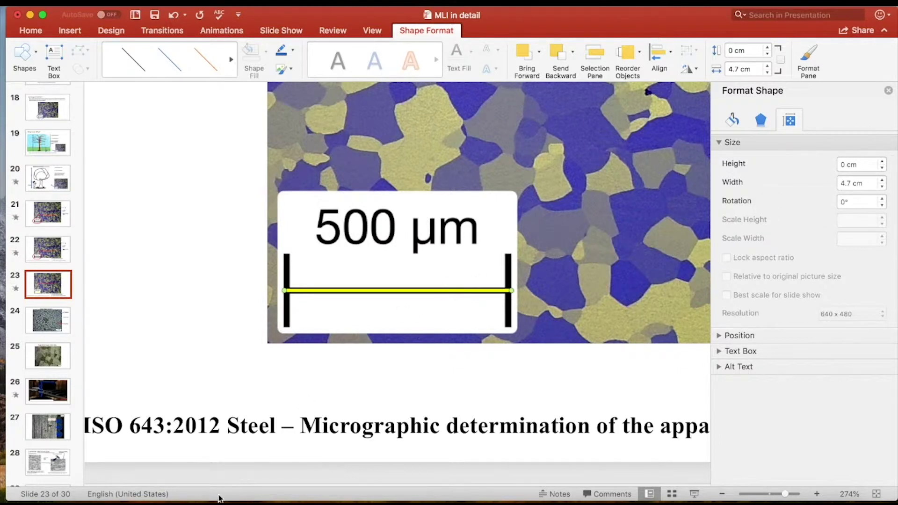
pyautogui.click(187, 500)
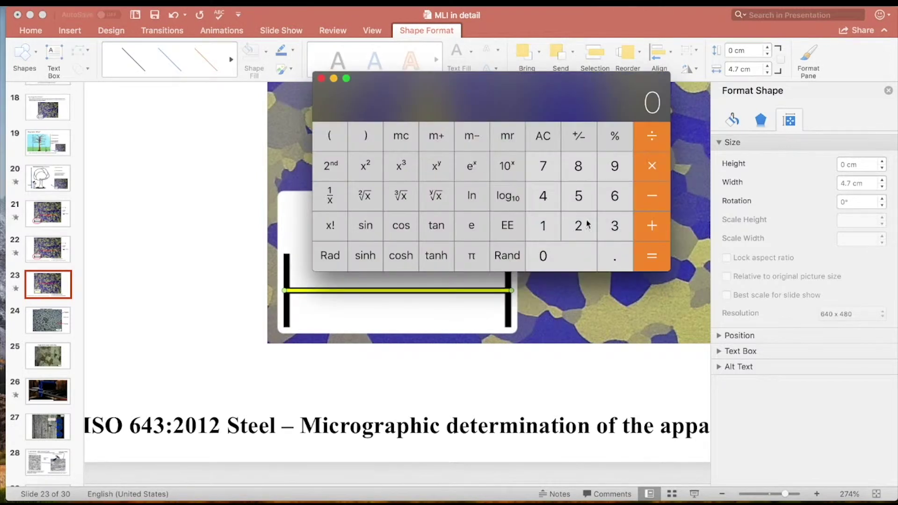
pyautogui.click(544, 195)
pyautogui.click(609, 258)
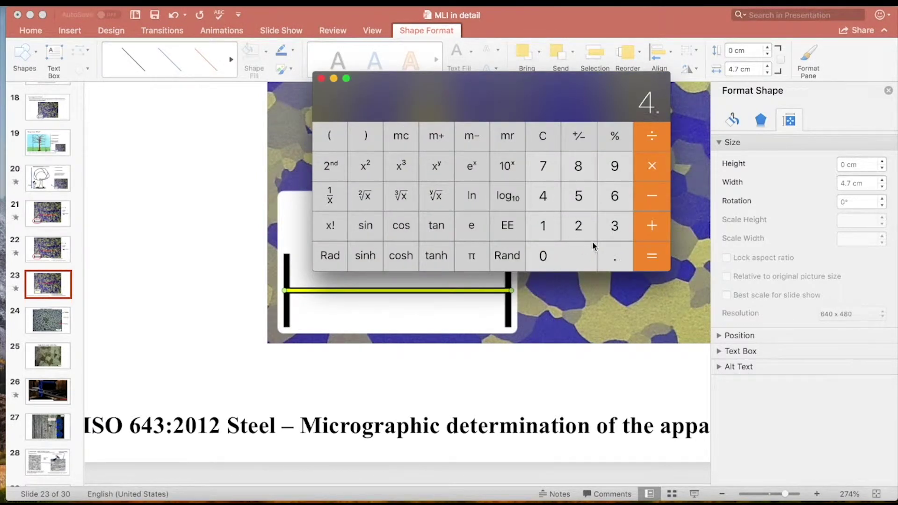
pyautogui.click(543, 167)
pyautogui.click(652, 167)
pyautogui.click(616, 229)
pyautogui.click(642, 258)
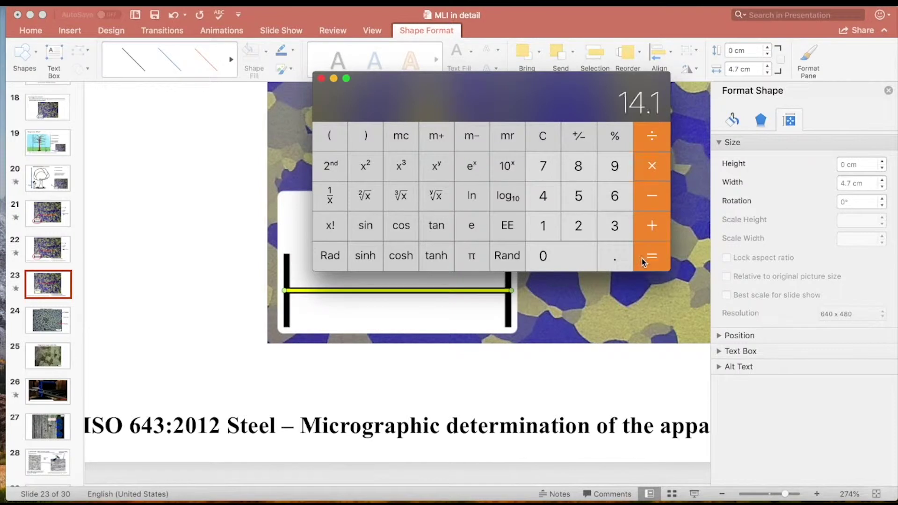
pyautogui.click(322, 78)
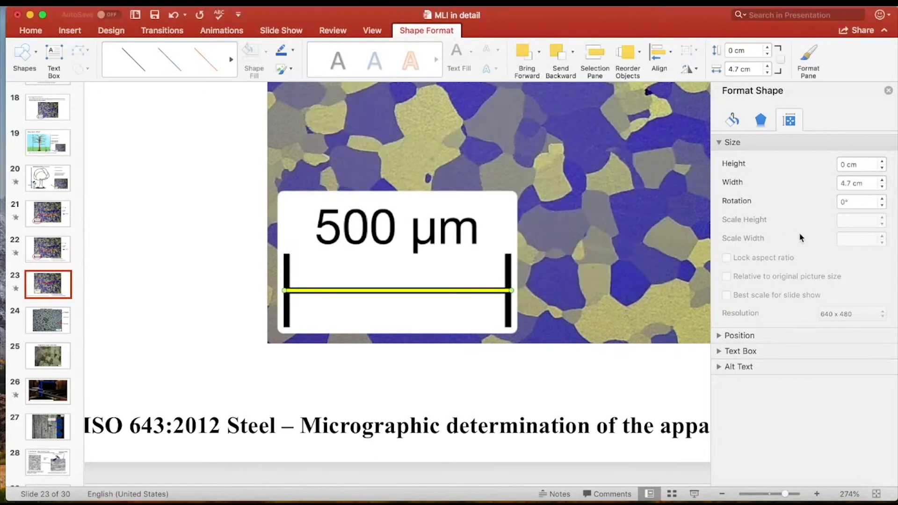
# Change the yellow line's width from 4.7 cm to 14.1 cm and close the Format Shape pane.
pyautogui.click(854, 183)
pyautogui.press('BackSpace')
pyautogui.press('BackSpace')
pyautogui.press('BackSpace')
pyautogui.write('14')
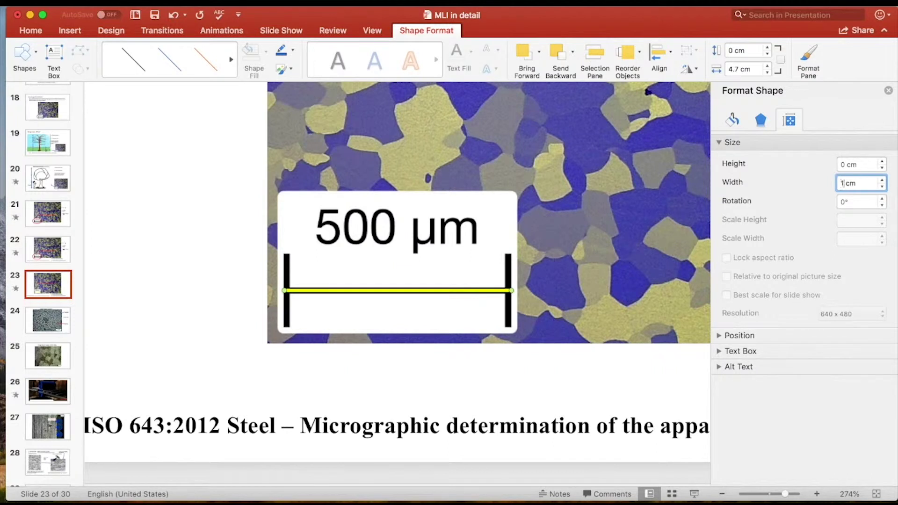
pyautogui.write('.1')
pyautogui.press('Return')
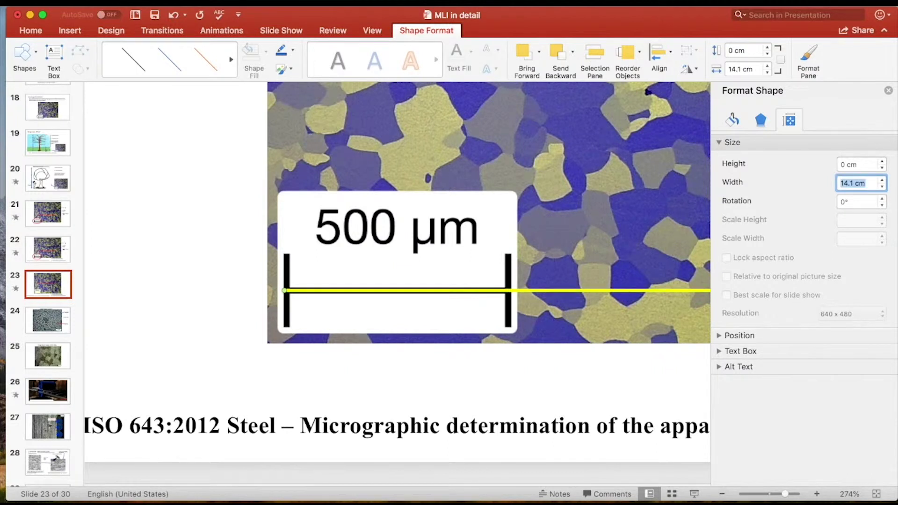
pyautogui.click(888, 92)
pyautogui.scroll(-2, 698, 203)
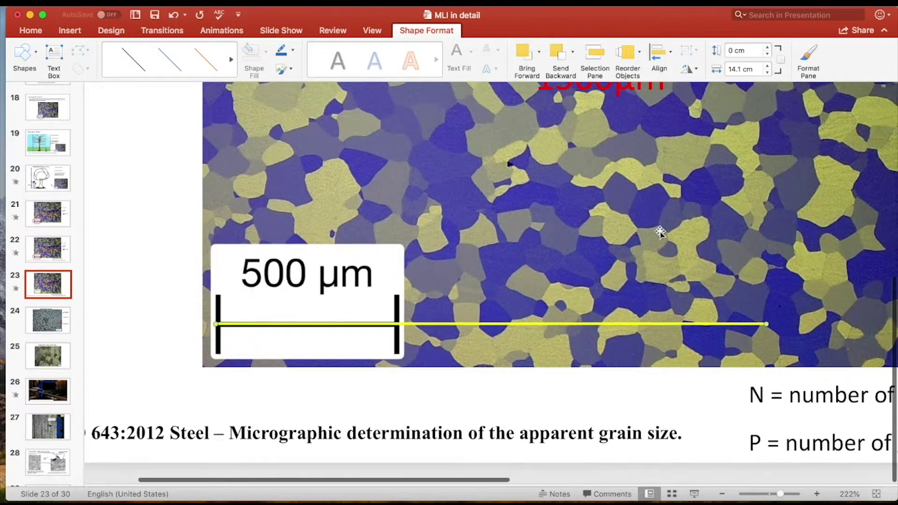
pyautogui.scroll(-3, 627, 256)
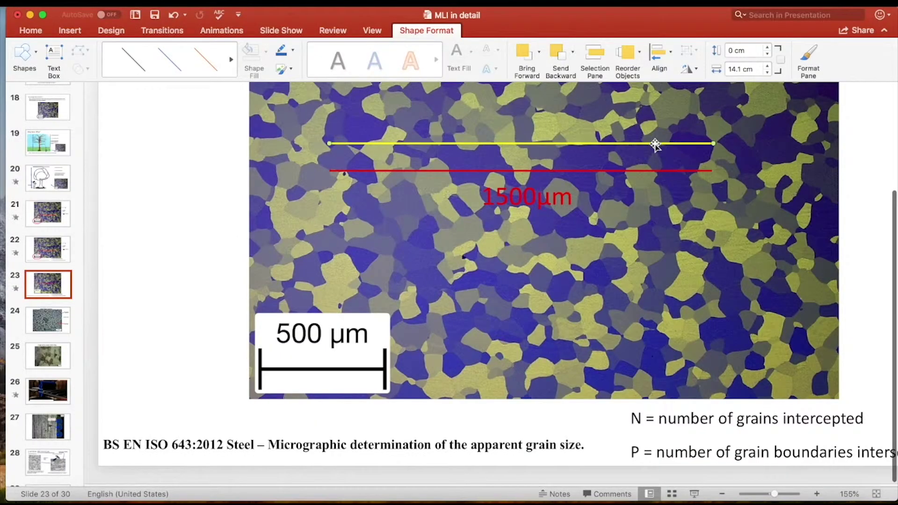
# Delete the 1500µm label and the red reference line.
pyautogui.click(540, 201)
pyautogui.moveTo(568, 176); pyautogui.dragTo(568, 176)
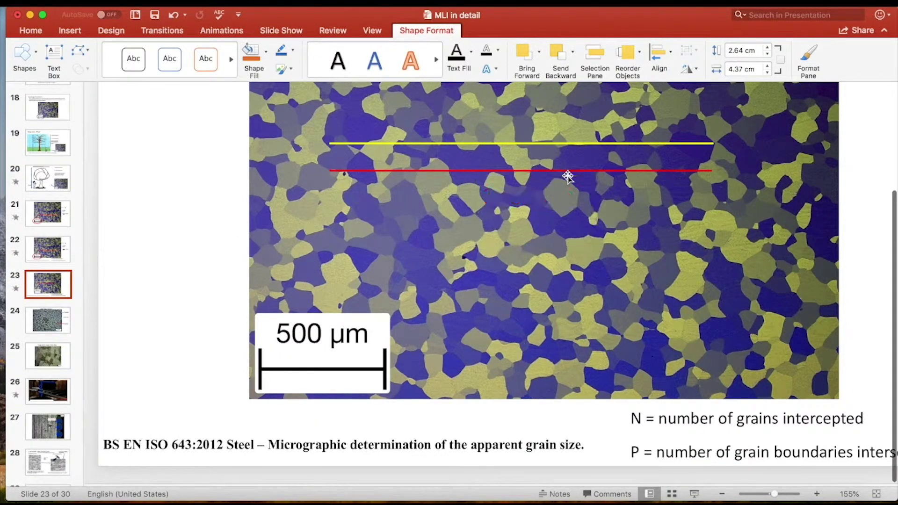
pyautogui.press('Escape')
pyautogui.press('Delete')
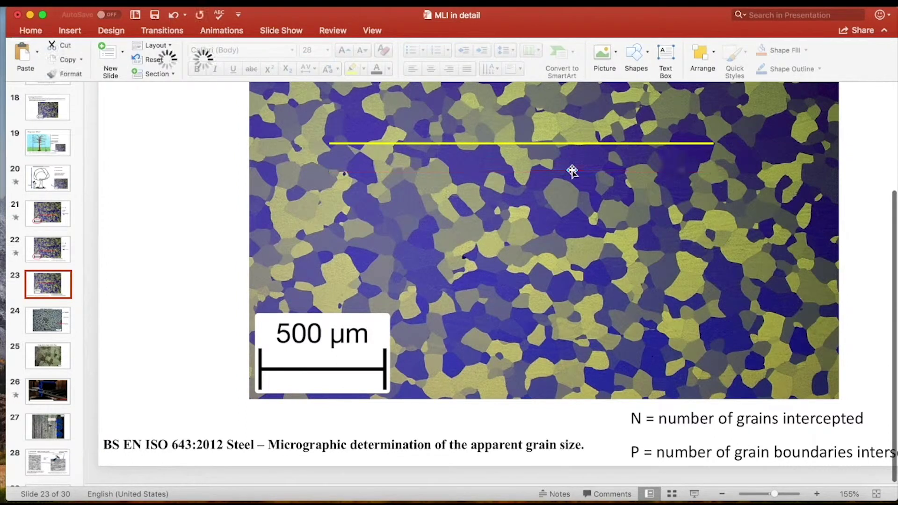
# Duplicate the yellow line into five copies and spread them evenly across the micrograph.
pyautogui.click(575, 144)
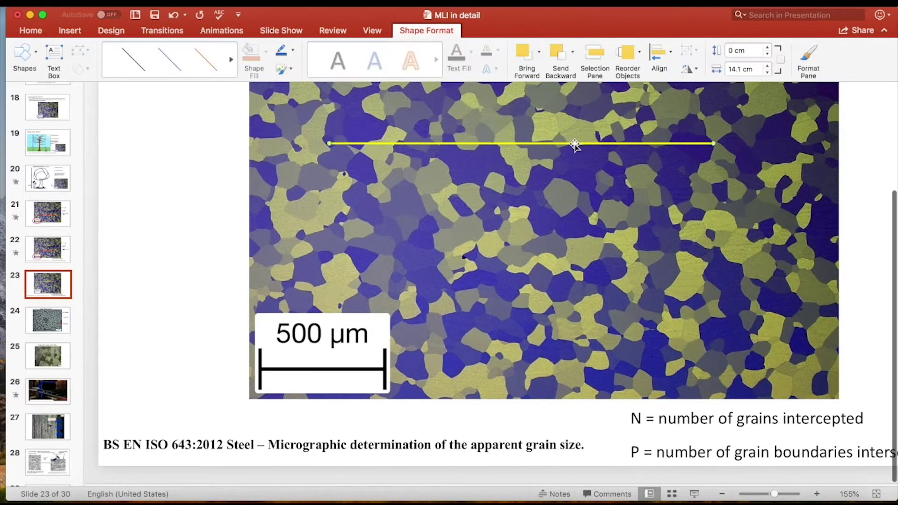
pyautogui.press('super+d')
pyautogui.press('super+d')
pyautogui.press('super+d')
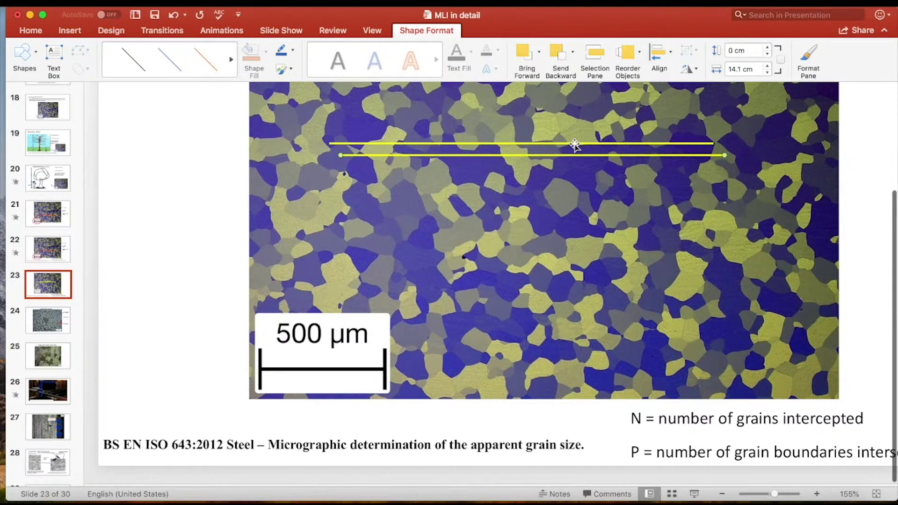
pyautogui.press('super+d')
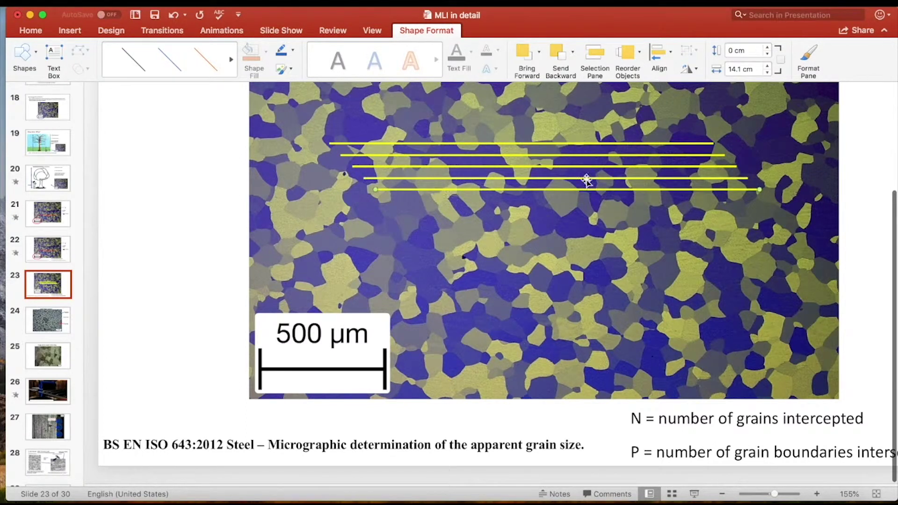
pyautogui.moveTo(594, 193); pyautogui.dragTo(558, 227)
pyautogui.moveTo(579, 179); pyautogui.dragTo(557, 199)
pyautogui.moveTo(569, 168)
pyautogui.mouseDown()
pyautogui.moveTo(552, 185)
pyautogui.moveTo(560, 178)
pyautogui.mouseUp()
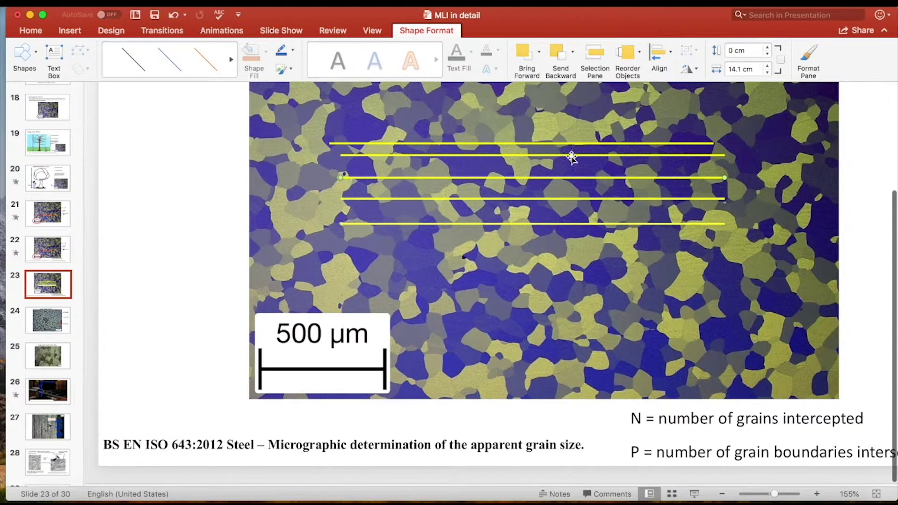
pyautogui.click(571, 155)
pyautogui.moveTo(573, 143); pyautogui.dragTo(581, 133)
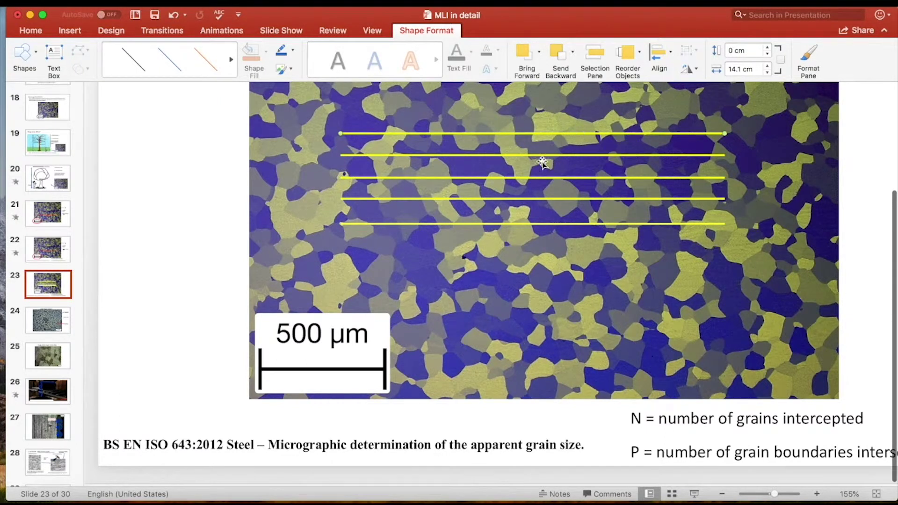
# Drag a marquee across the micrograph to select all five yellow test lines.
pyautogui.click(194, 205)
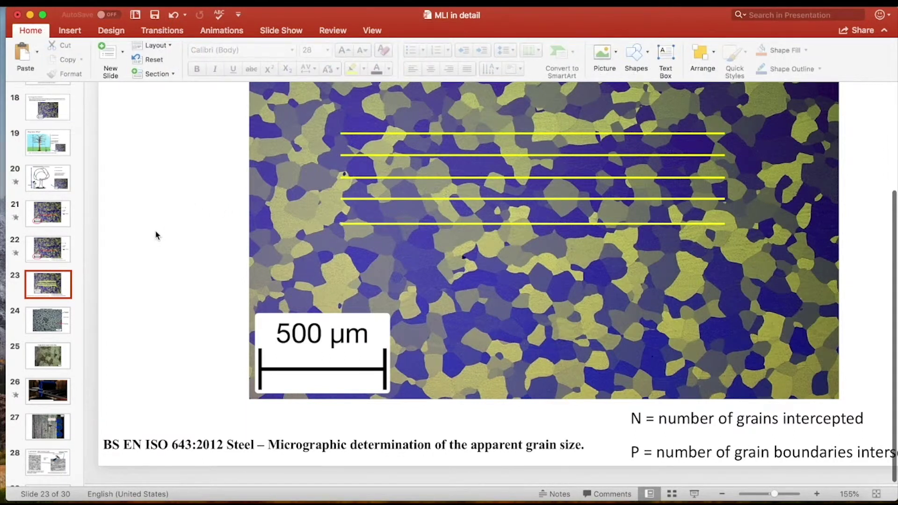
pyautogui.scroll(-2, 161, 243)
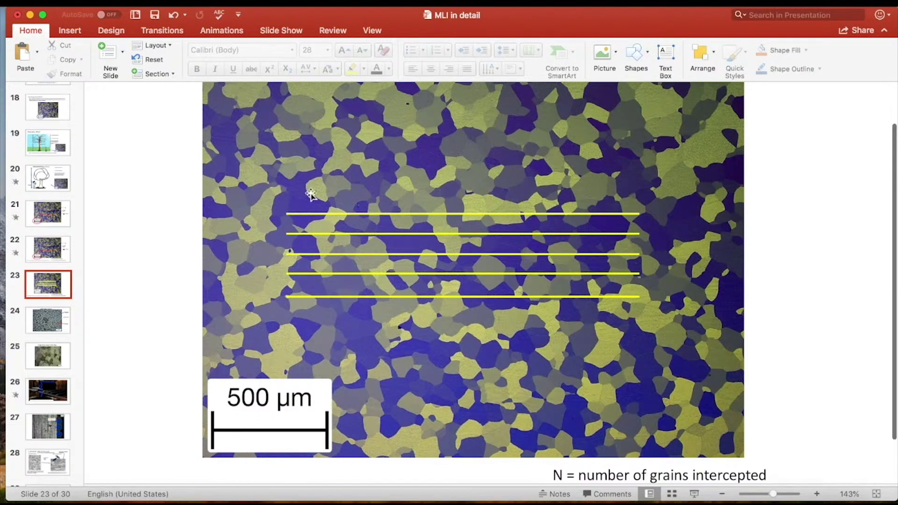
pyautogui.moveTo(156, 185); pyautogui.dragTo(781, 337)
# Group the five yellow lines and rotate the group to about 294° diagonally.
pyautogui.rightClick(595, 217)
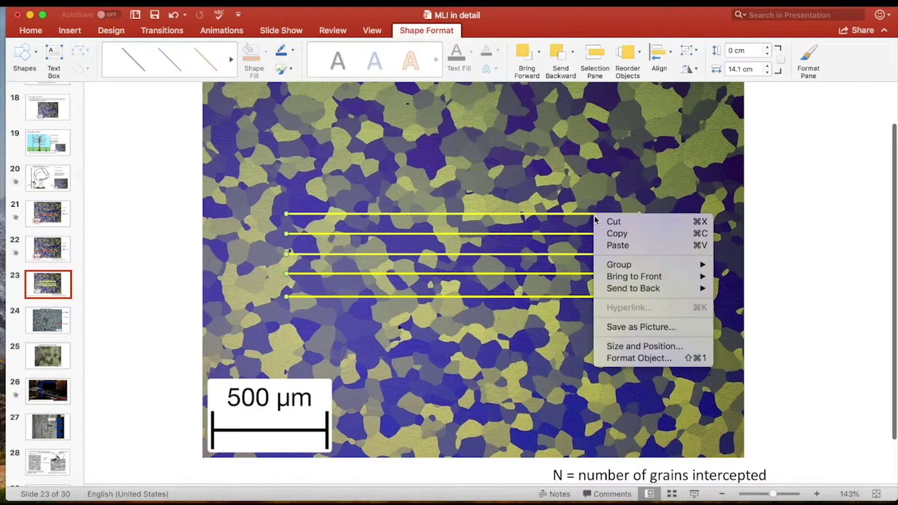
pyautogui.moveTo(623, 265)
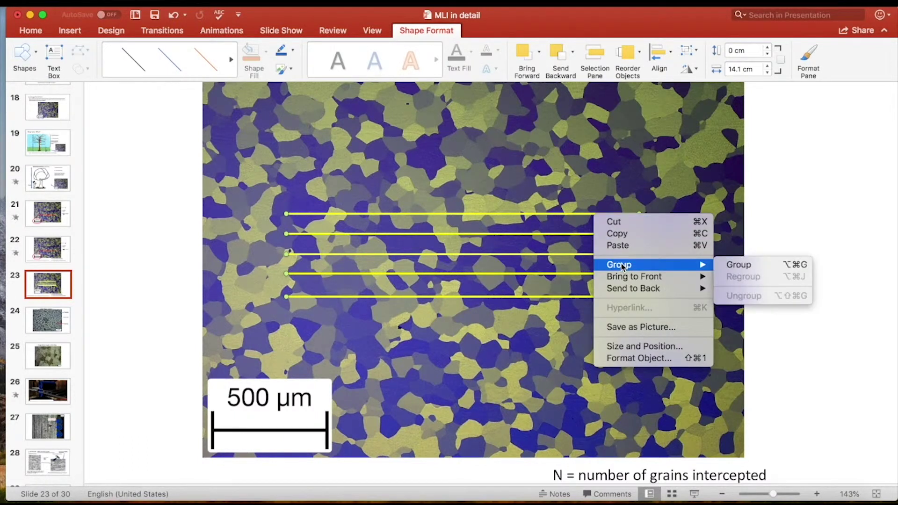
pyautogui.click(732, 265)
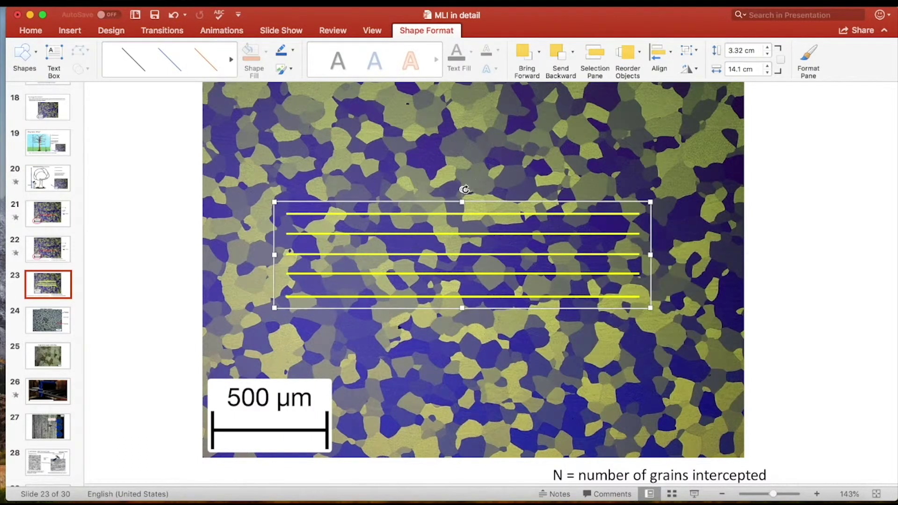
pyautogui.moveTo(462, 189); pyautogui.dragTo(517, 188)
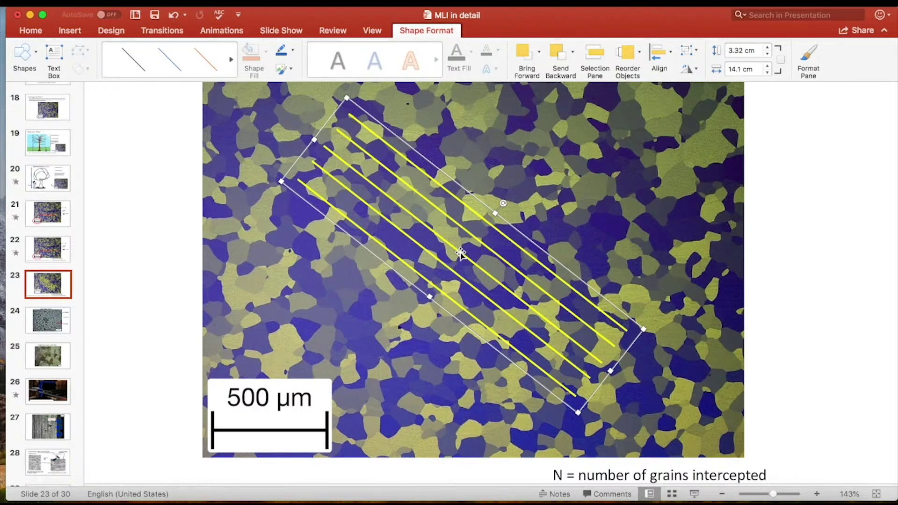
pyautogui.click(136, 201)
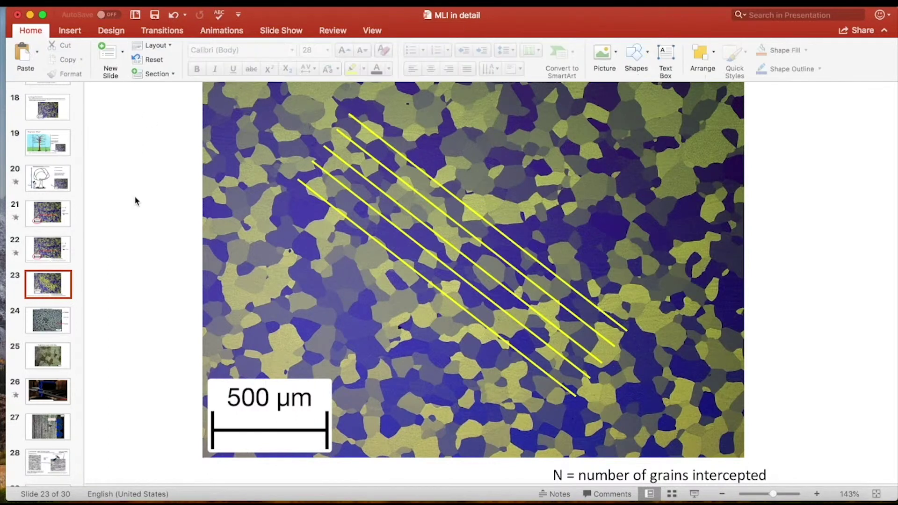
pyautogui.scroll(-5, 134, 197)
pyautogui.scroll(2, 134, 198)
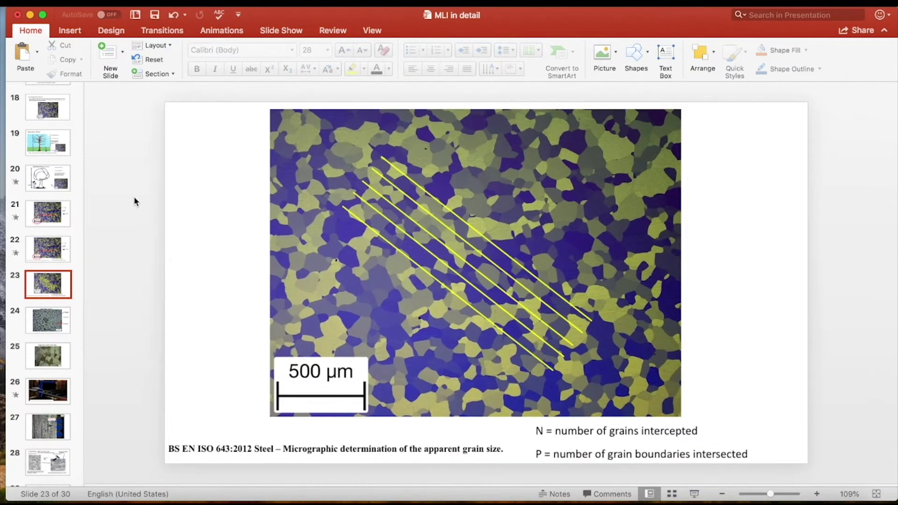
pyautogui.click(624, 135)
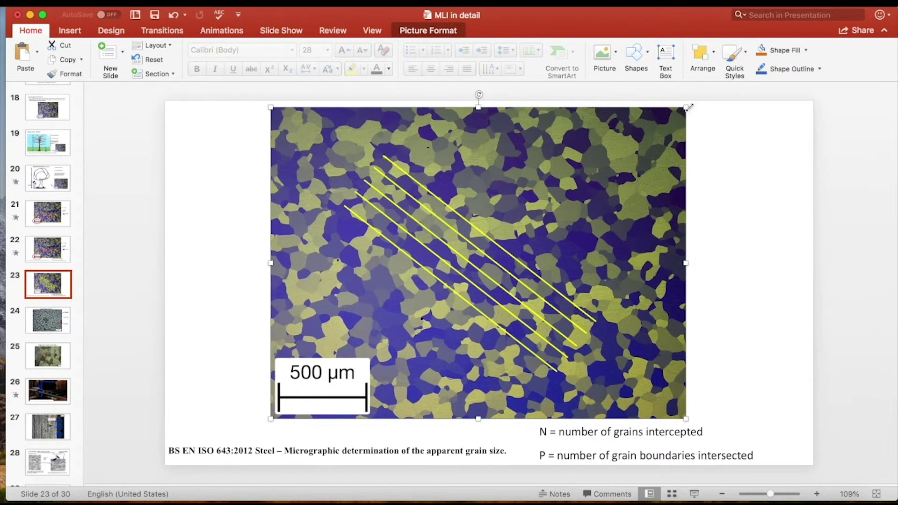
pyautogui.moveTo(687, 108); pyautogui.dragTo(621, 140)
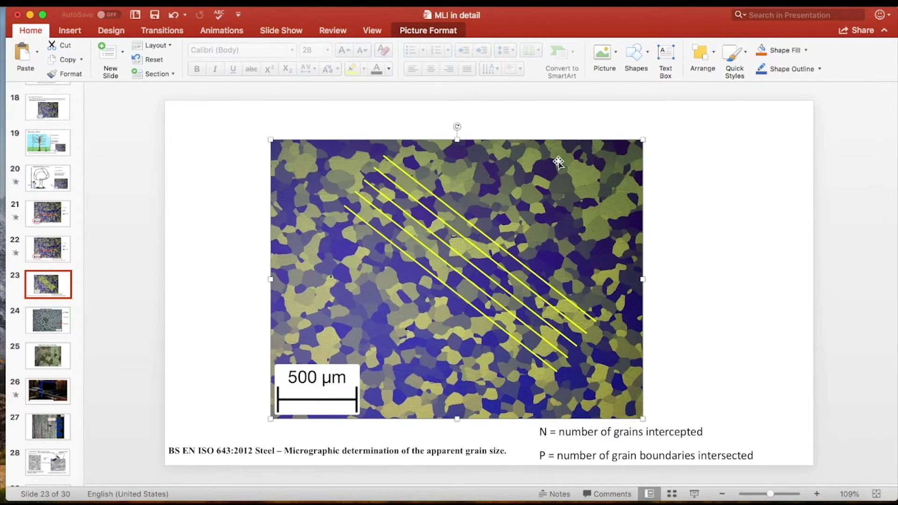
pyautogui.click(489, 233)
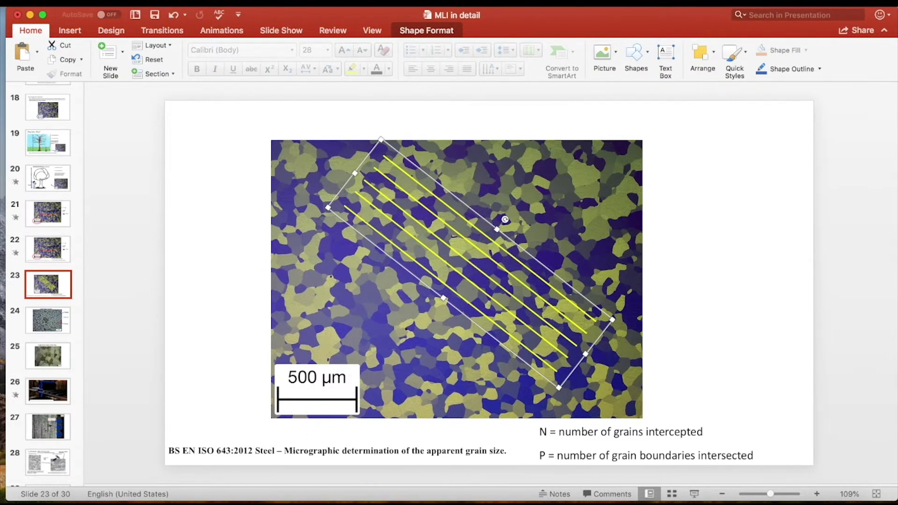
pyautogui.click(174, 14)
pyautogui.click(191, 189)
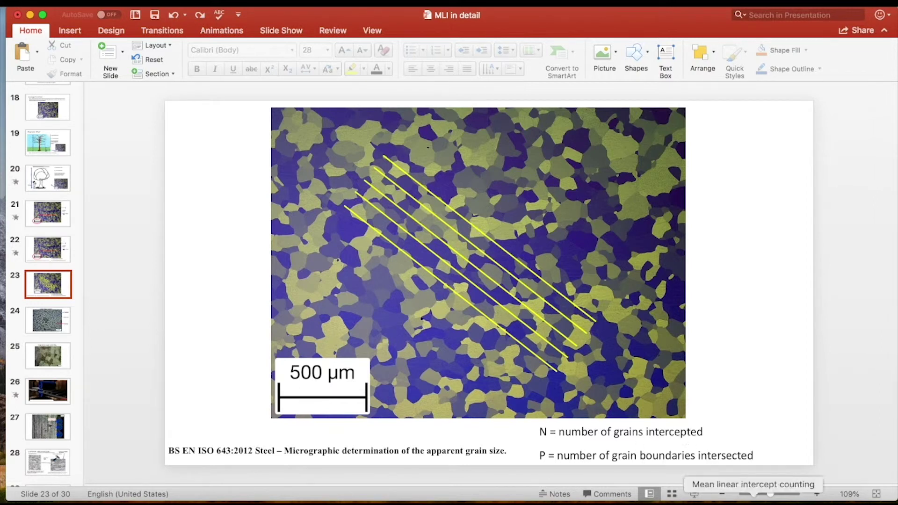
# Bring the Excel workbook forward and move it aside to reveal the slide.
pyautogui.click(754, 500)
pyautogui.moveTo(633, 122); pyautogui.dragTo(815, 72)
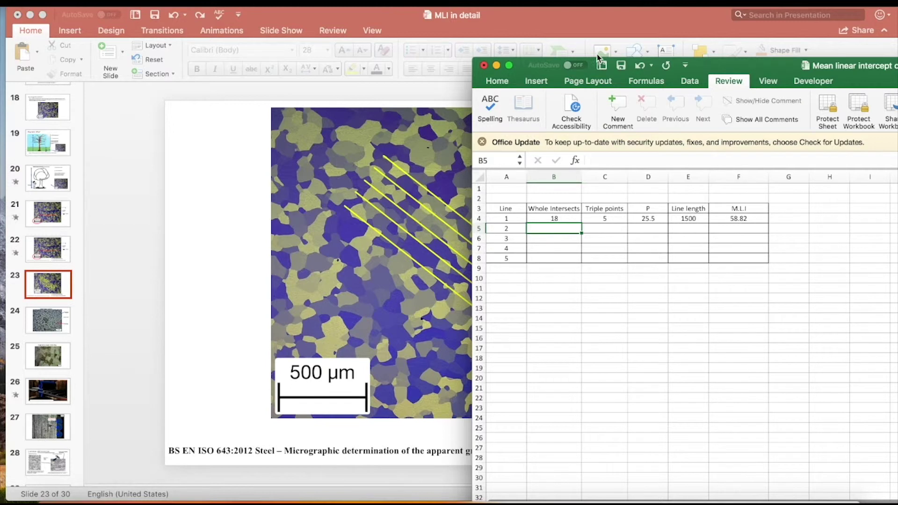
pyautogui.moveTo(819, 66); pyautogui.dragTo(896, 17)
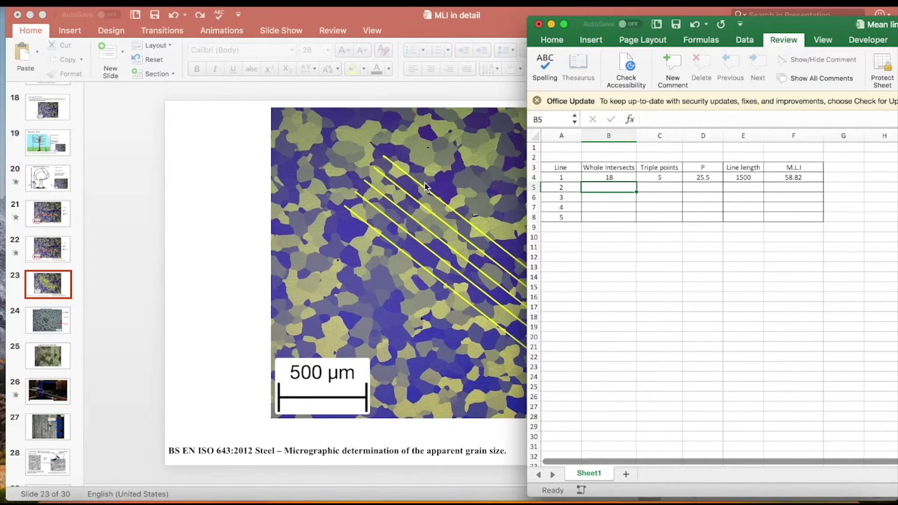
# Check line 1's counts and P formula =(C4*1.5)+B4, then show slide 22's worked example.
pyautogui.click(612, 177)
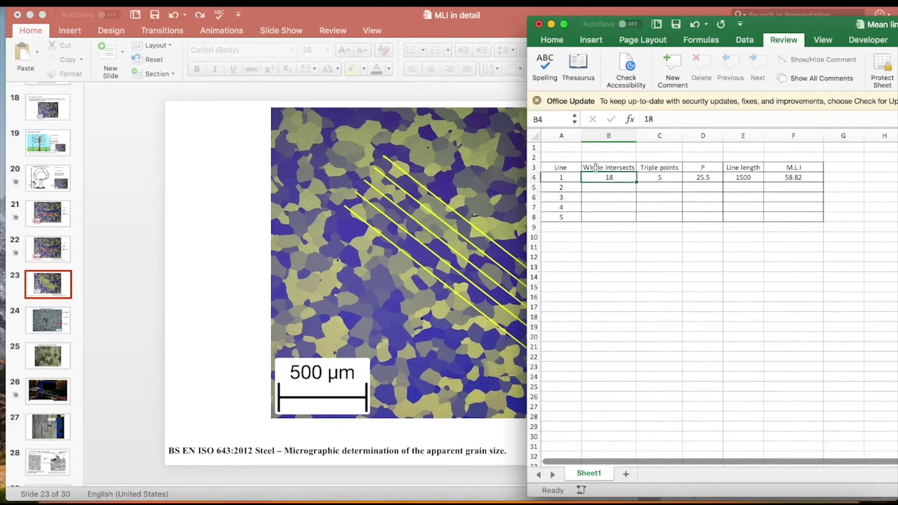
pyautogui.click(560, 178)
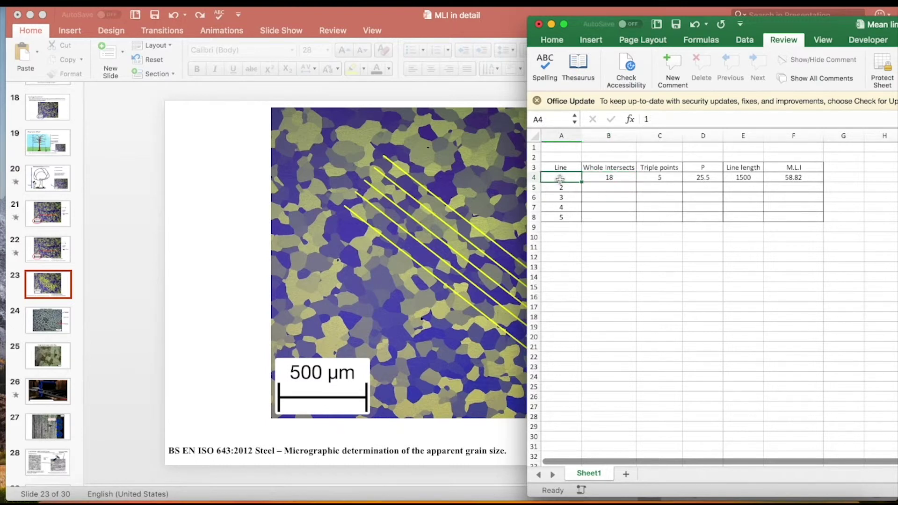
pyautogui.press('Right')
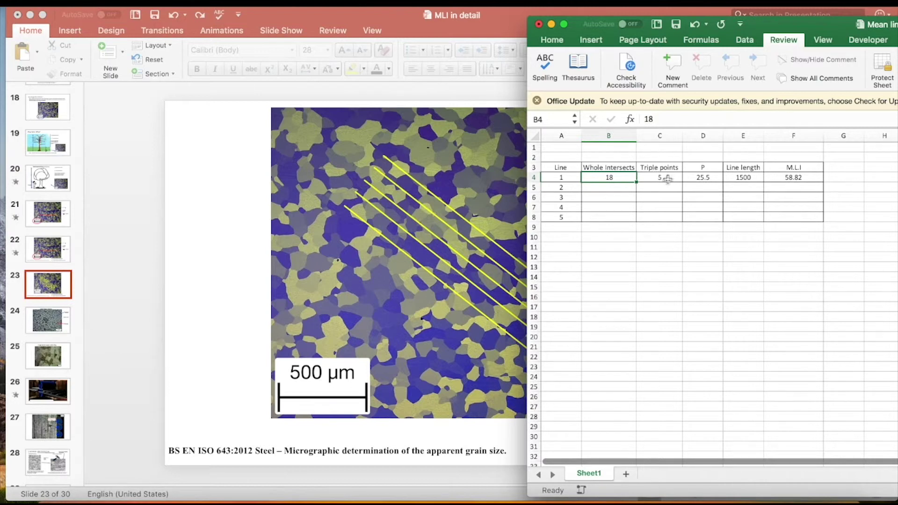
pyautogui.doubleClick(710, 174)
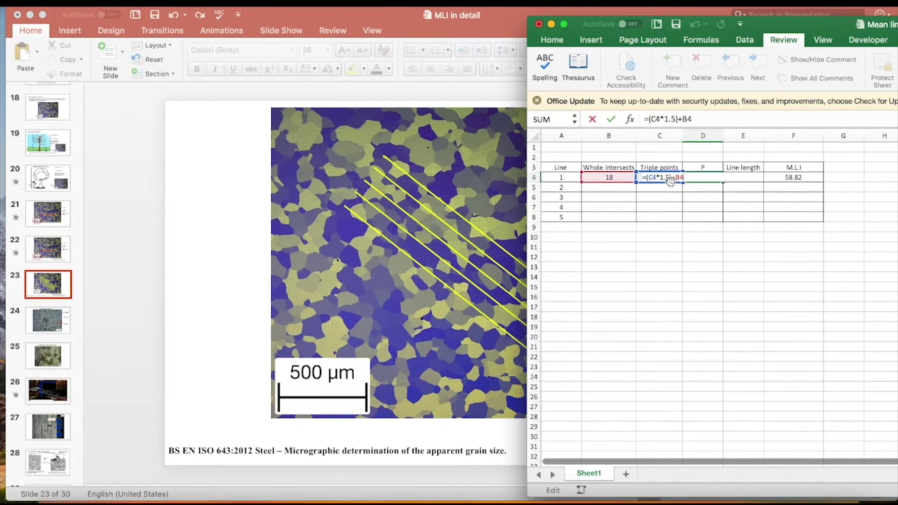
pyautogui.click(686, 191)
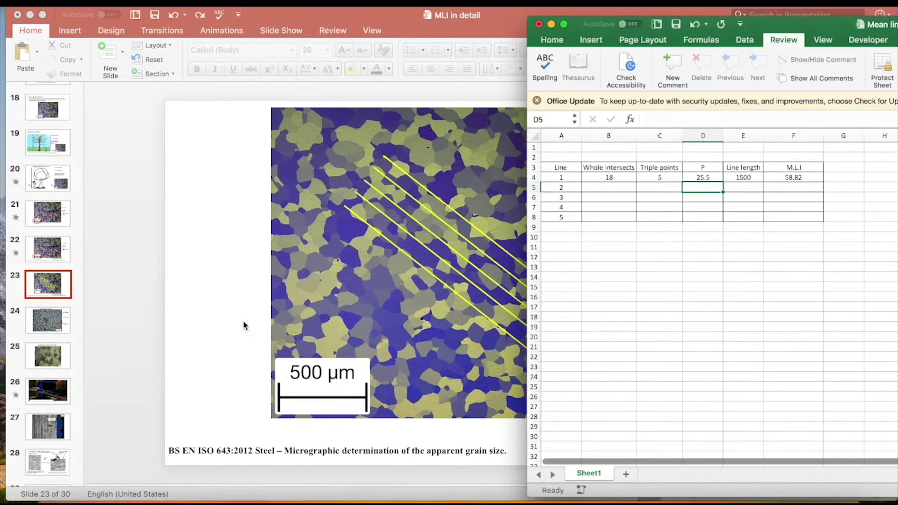
pyautogui.click(66, 240)
pyautogui.click(57, 252)
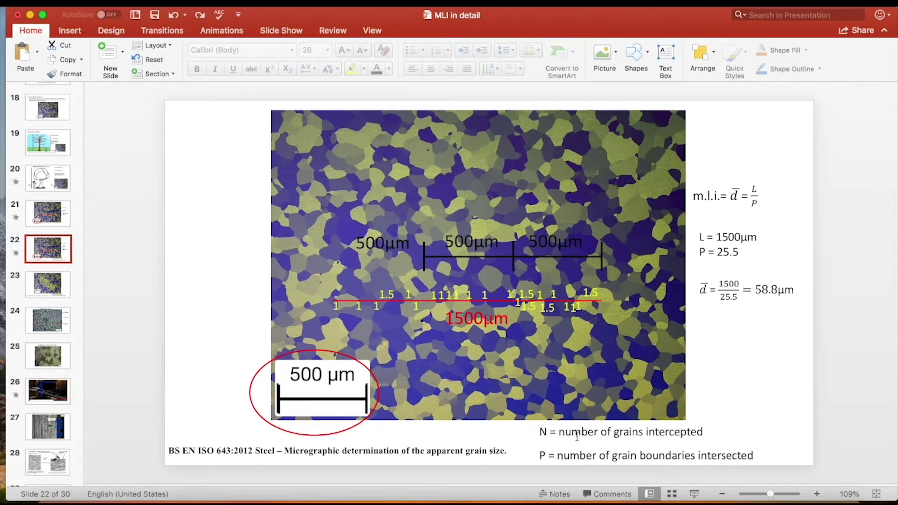
# Move and narrow the Excel window to the top-left beside slide 22.
pyautogui.click(51, 284)
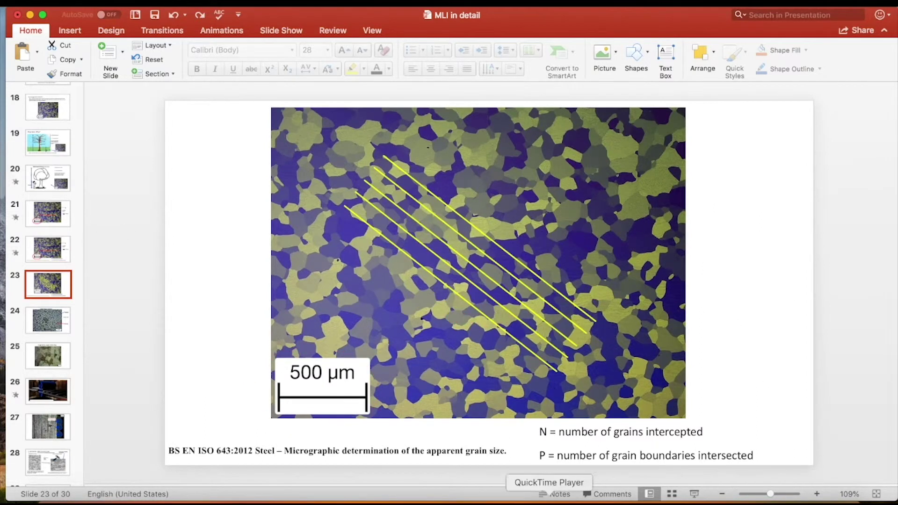
pyautogui.click(504, 499)
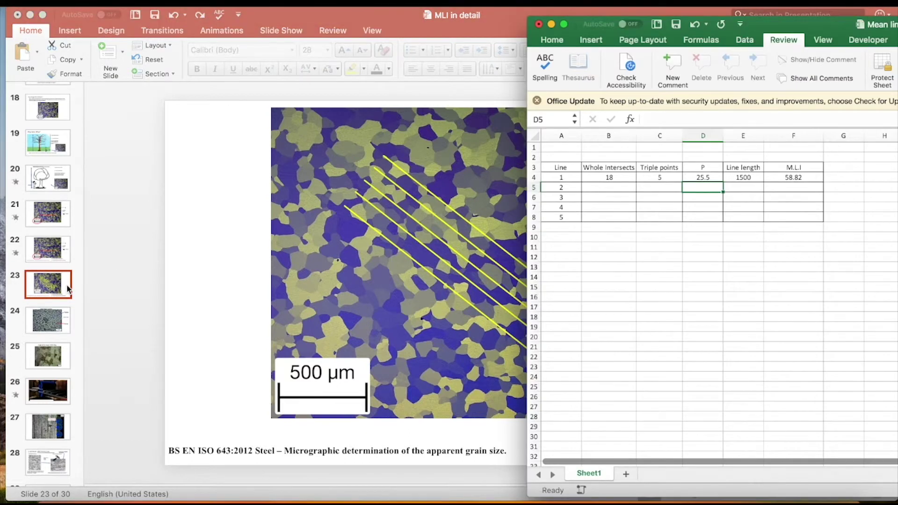
pyautogui.click(48, 256)
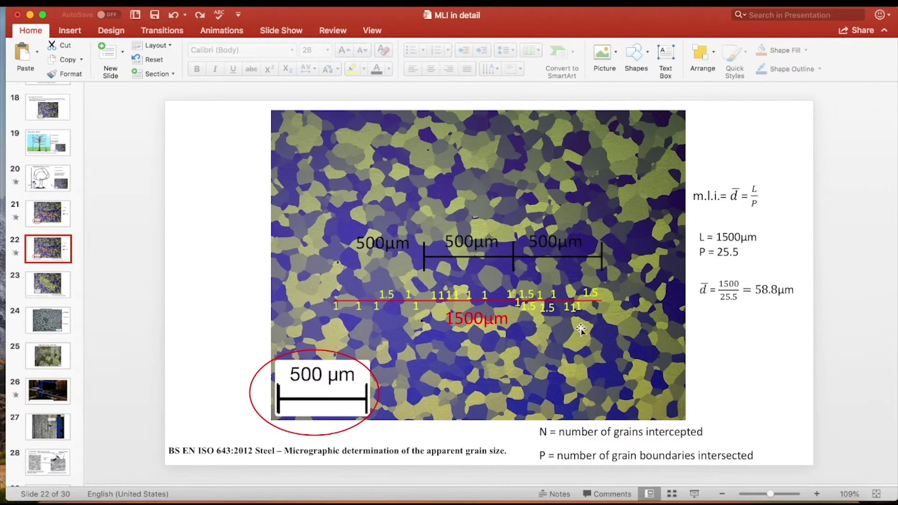
pyautogui.click(498, 500)
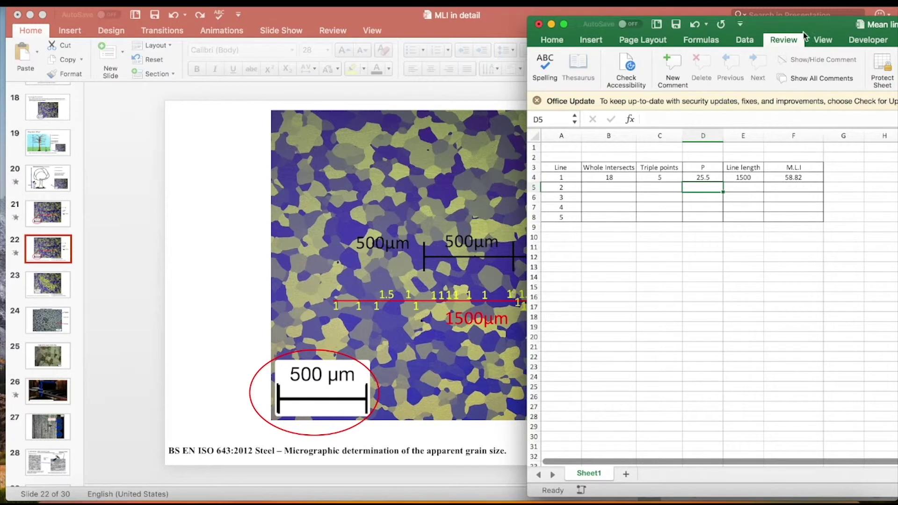
pyautogui.moveTo(812, 56); pyautogui.dragTo(554, 288)
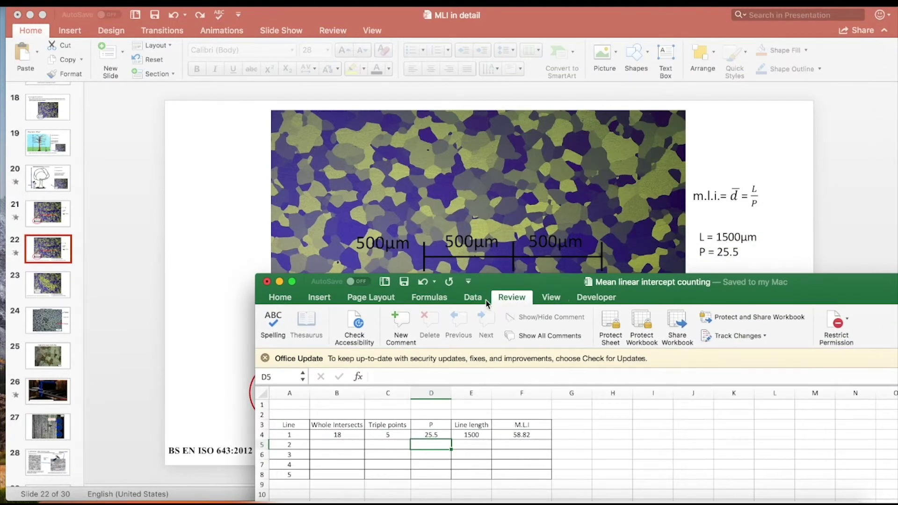
pyautogui.moveTo(660, 288); pyautogui.dragTo(557, 184)
pyautogui.moveTo(615, 186); pyautogui.dragTo(423, 144)
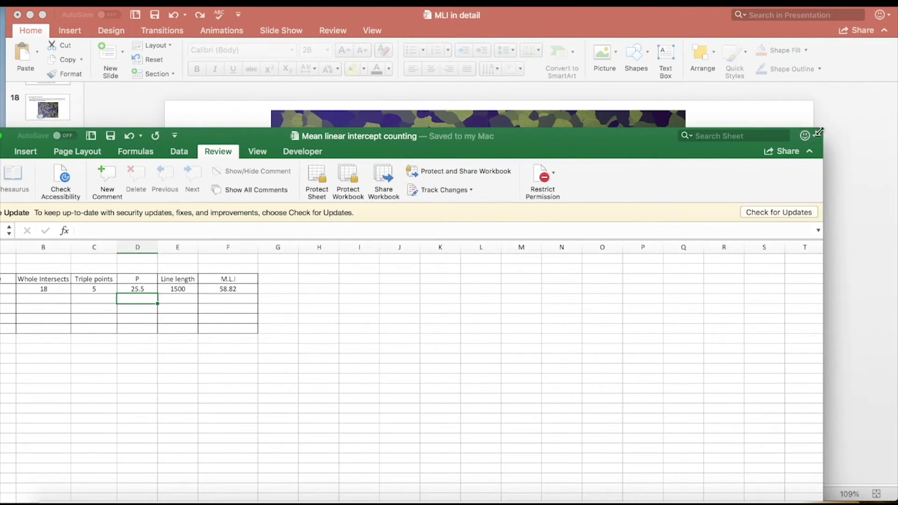
pyautogui.moveTo(822, 129); pyautogui.dragTo(366, 130)
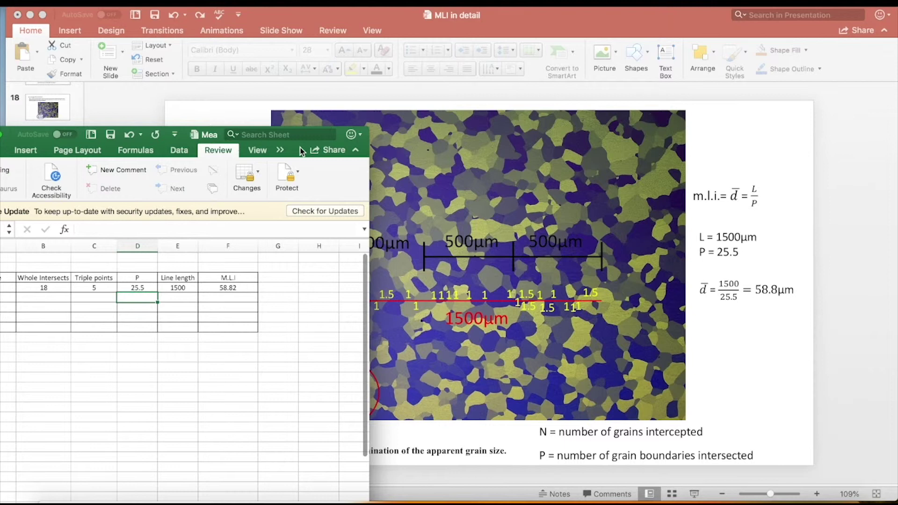
pyautogui.moveTo(304, 151); pyautogui.dragTo(350, 26)
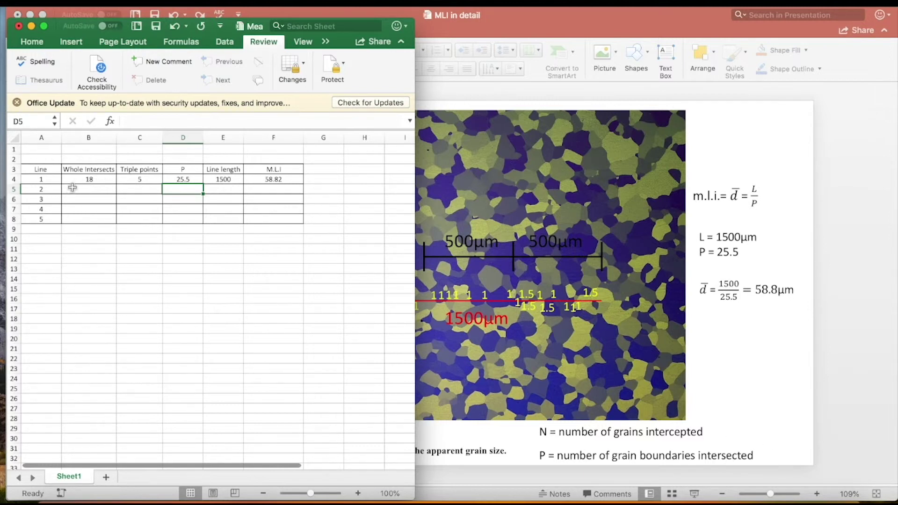
# Review line 1's whole intersect count and its P formula in D4.
pyautogui.click(99, 180)
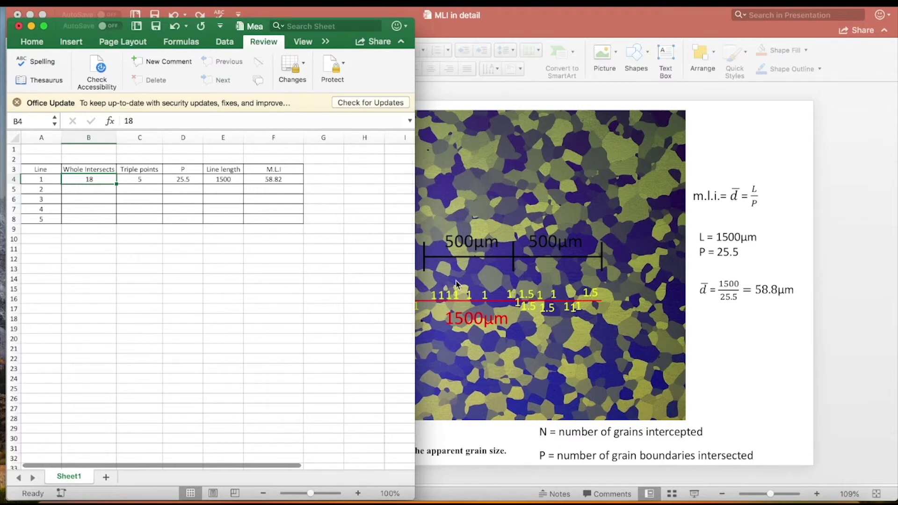
pyautogui.doubleClick(184, 179)
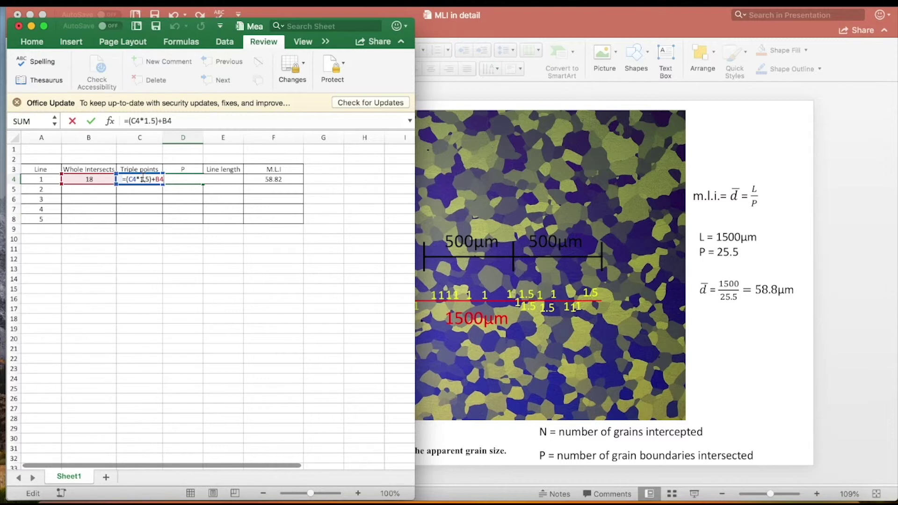
pyautogui.press('Return')
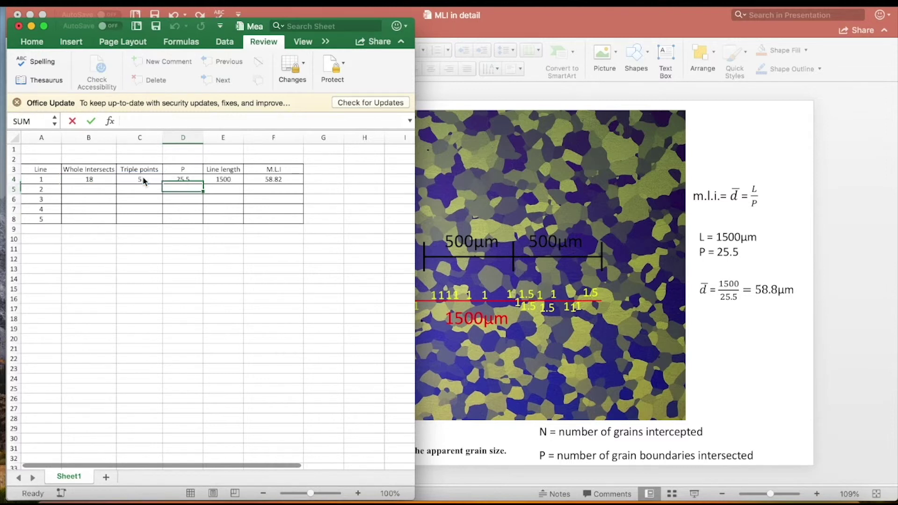
# Review line 1's M.L.I formula =E4/D4 giving 58.82, then minimise Excel.
pyautogui.click(225, 180)
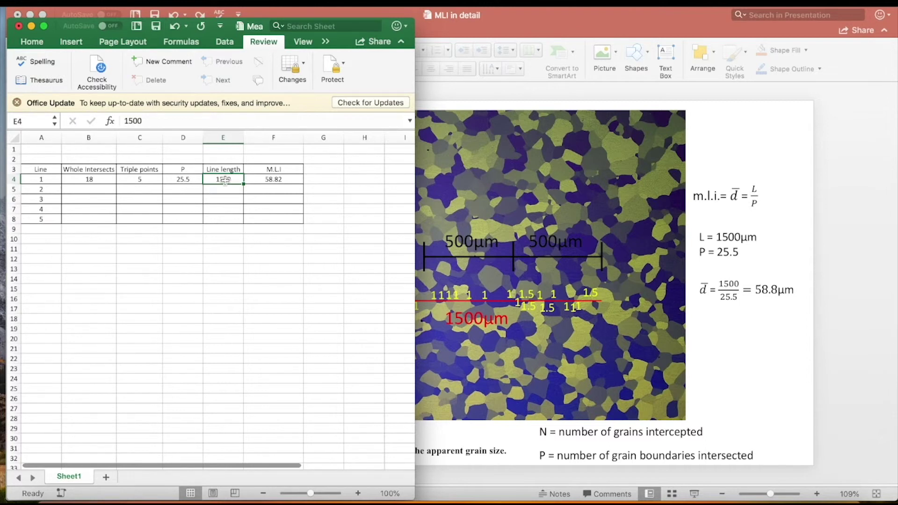
pyautogui.doubleClick(258, 180)
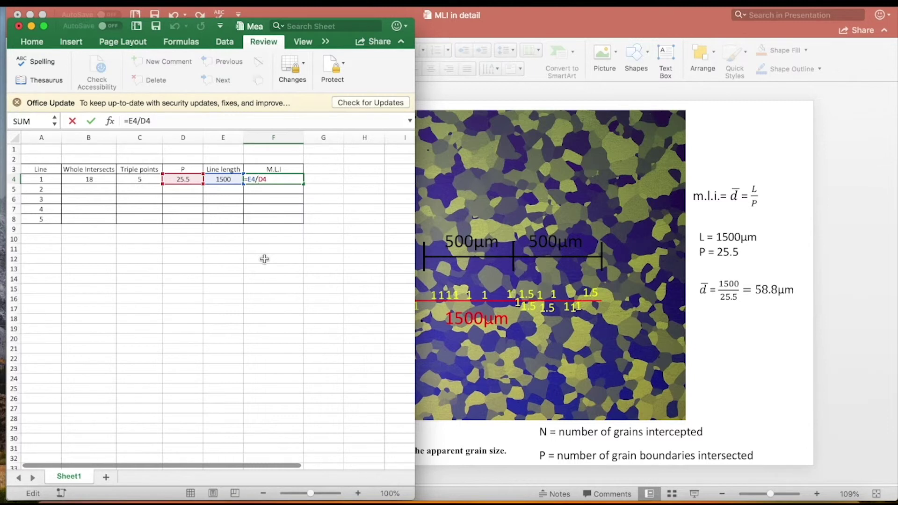
pyautogui.press('Return')
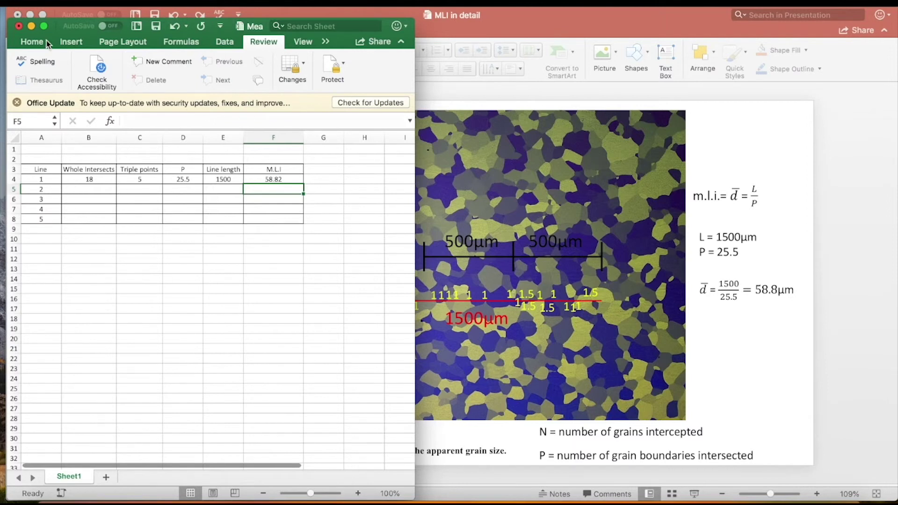
pyautogui.click(32, 26)
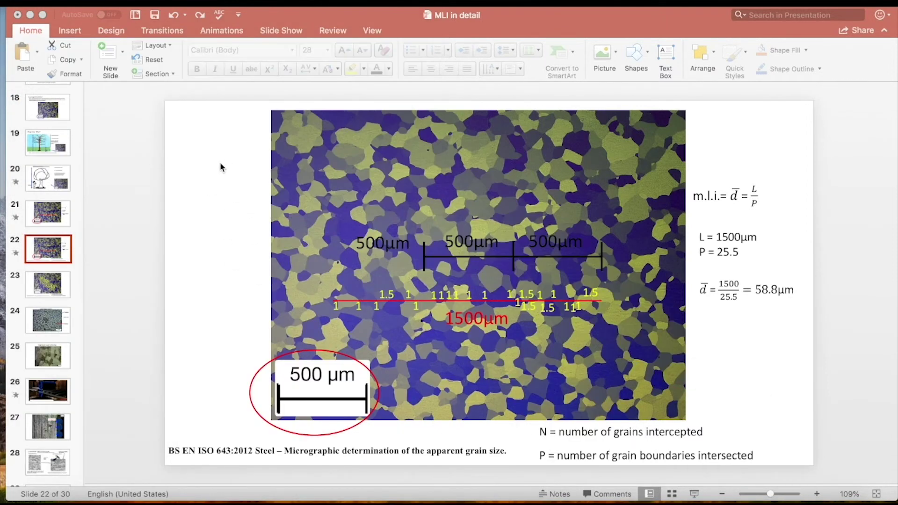